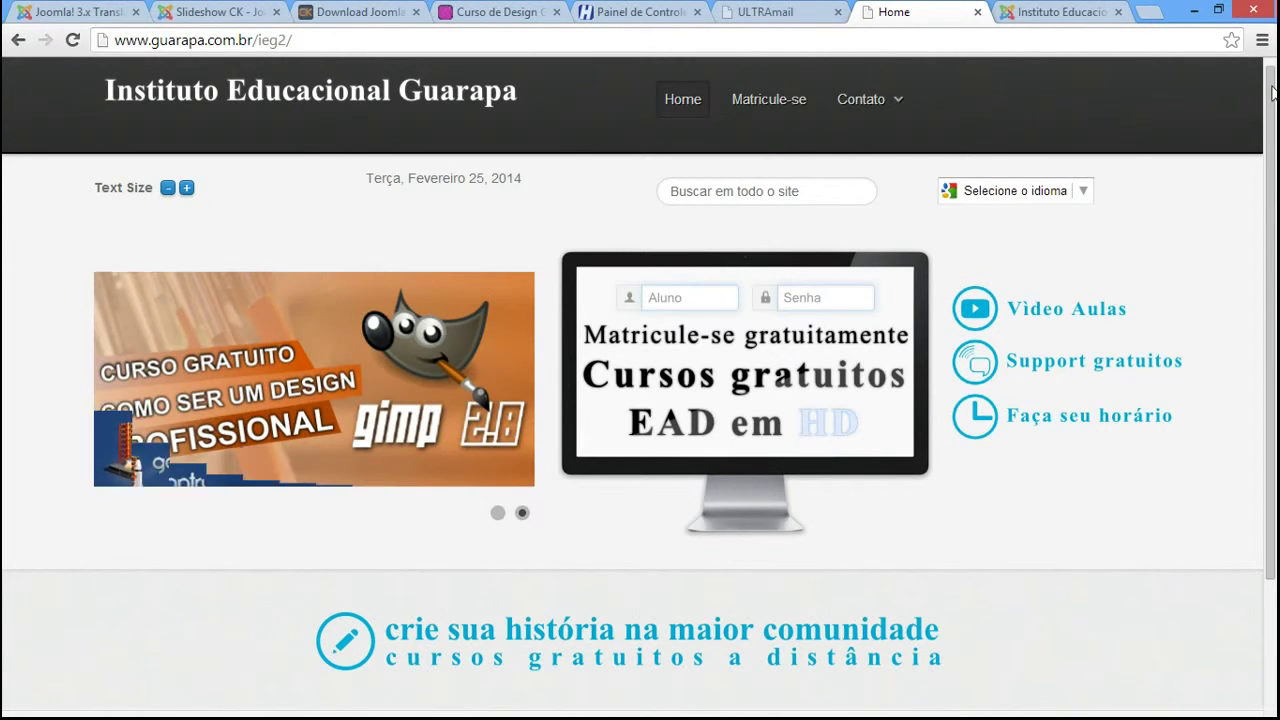
Step: Start a new site module from the Joomla module manager and find the Quem está On-line module type
drag(1274, 118, 1272, 236)
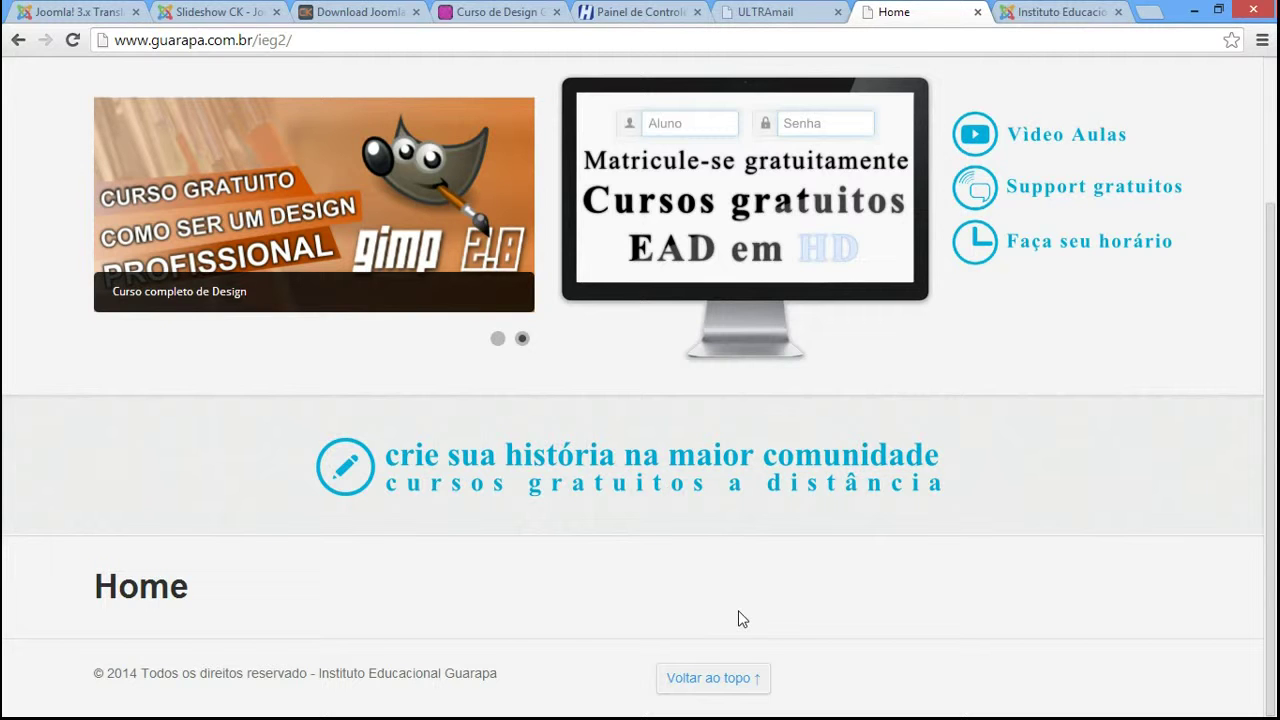
key(ctrl+Tab)
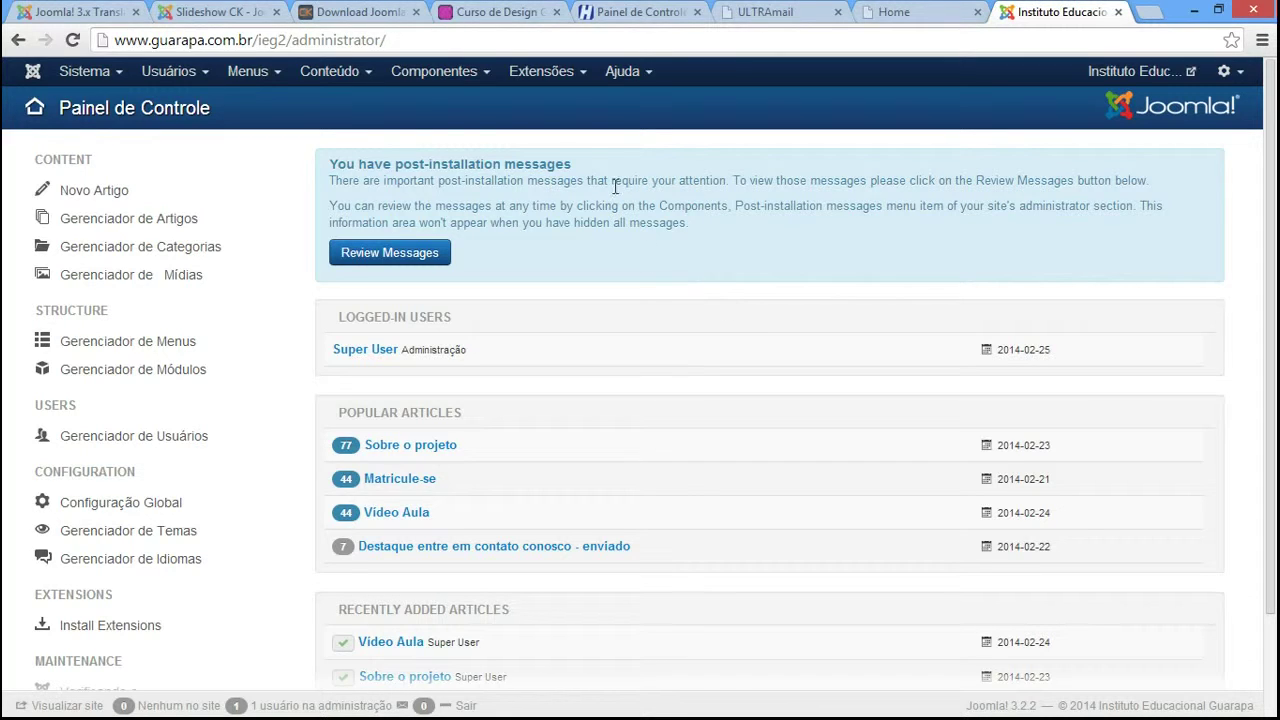
click(541, 71)
click(565, 144)
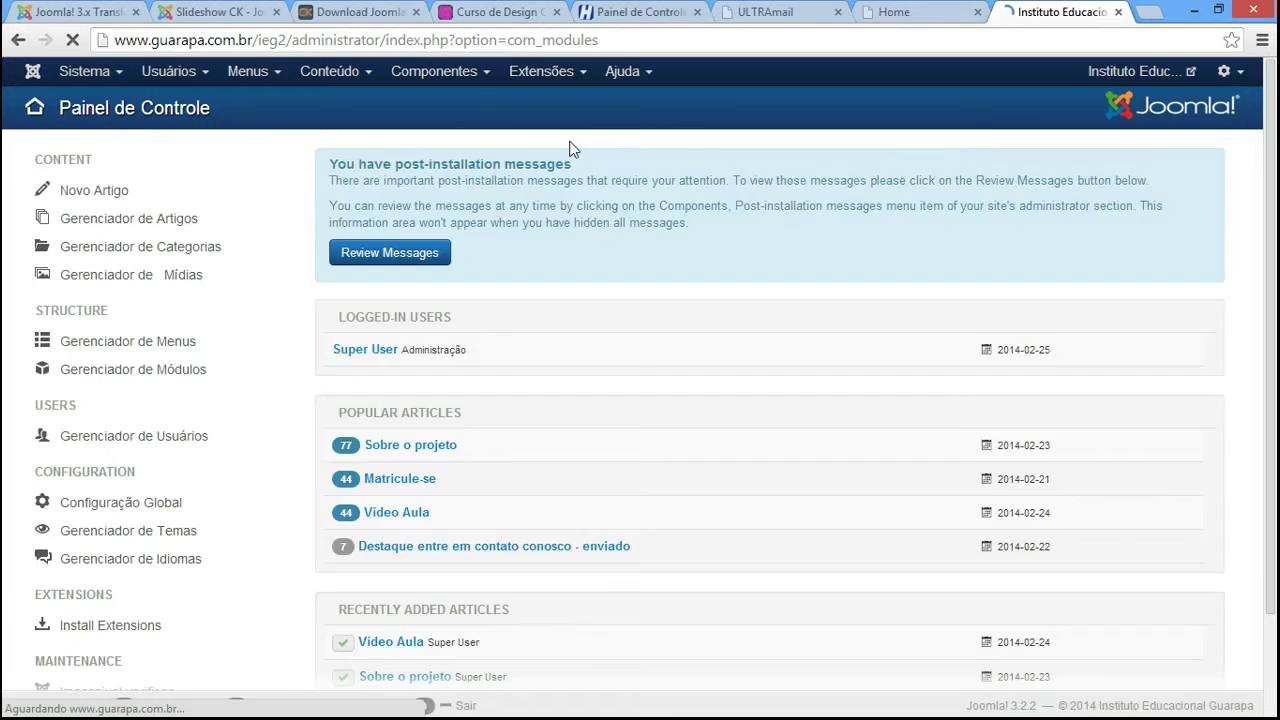
click(90, 152)
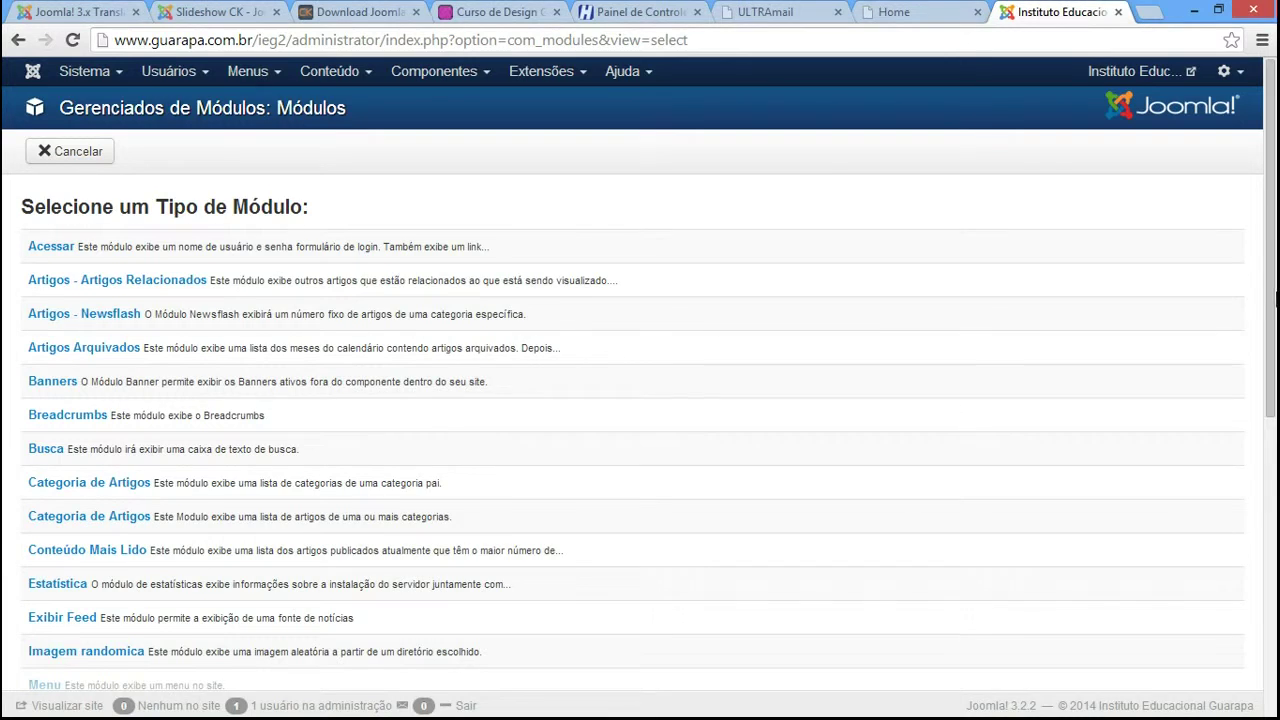
scroll(650, 380, down, 5)
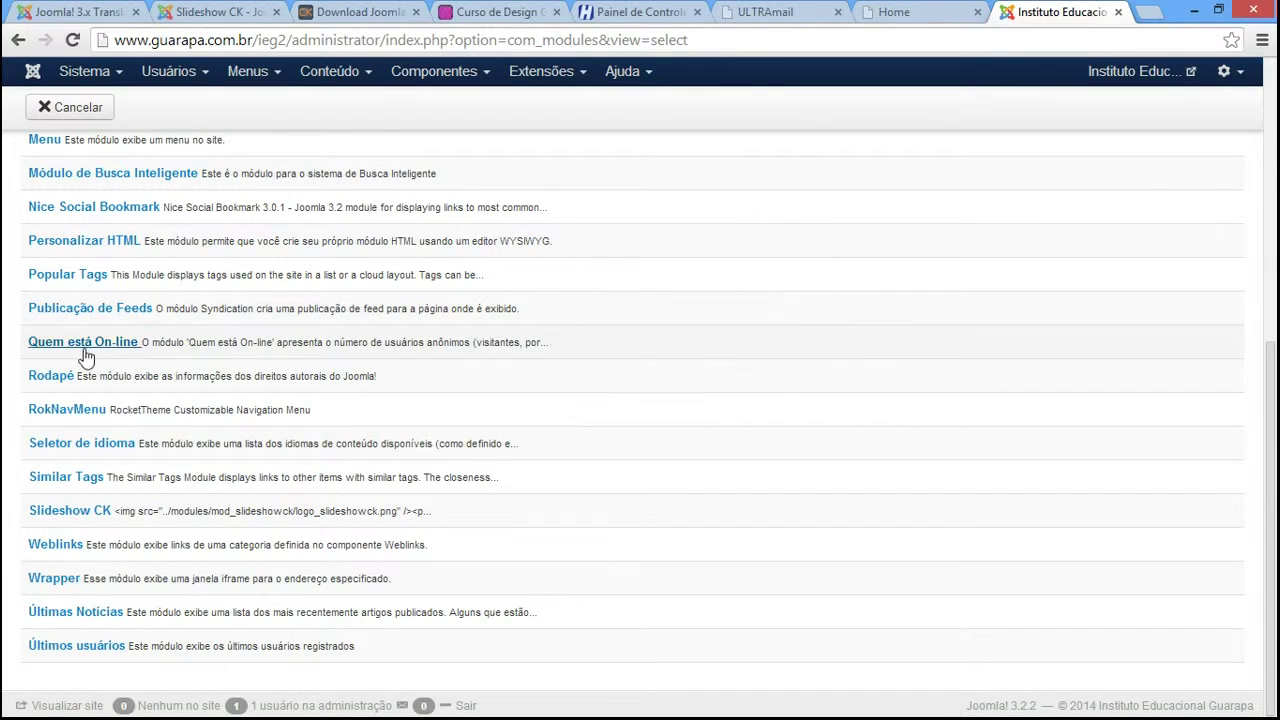
mouse_move(200, 352)
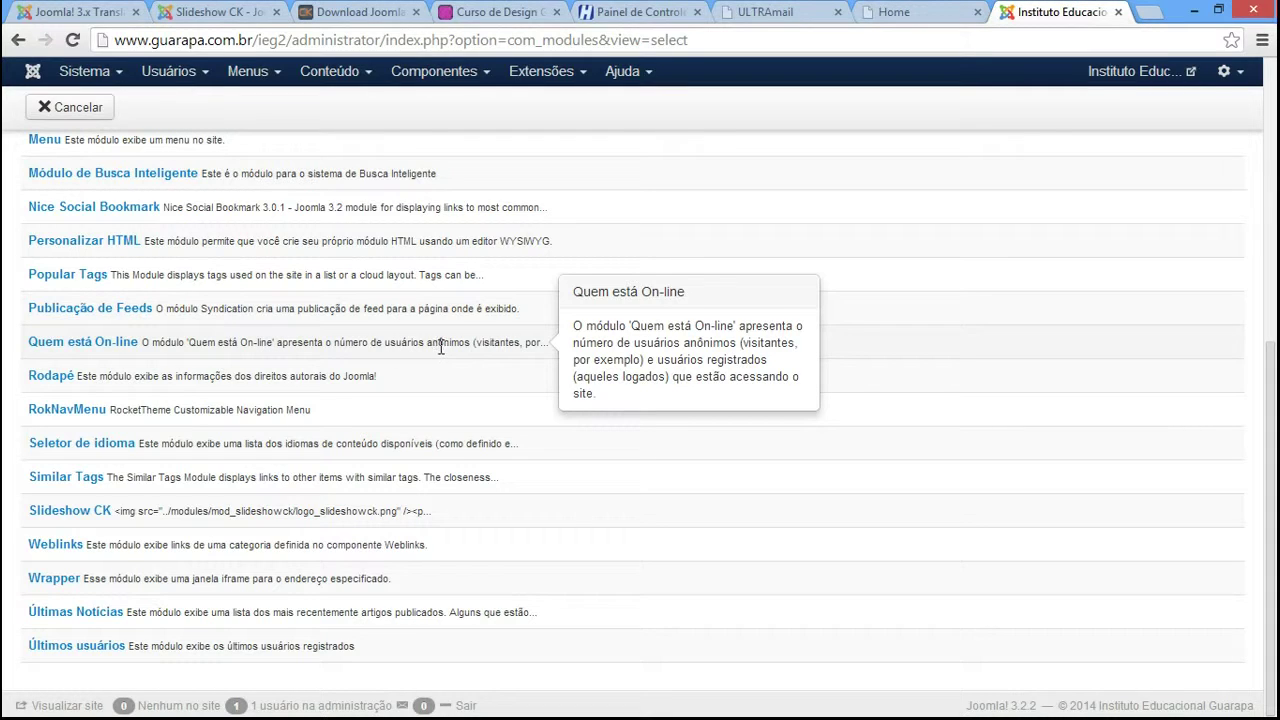
Step: Examine the user registration form on the public site's Matricule-se page and return to the module type list
click(910, 12)
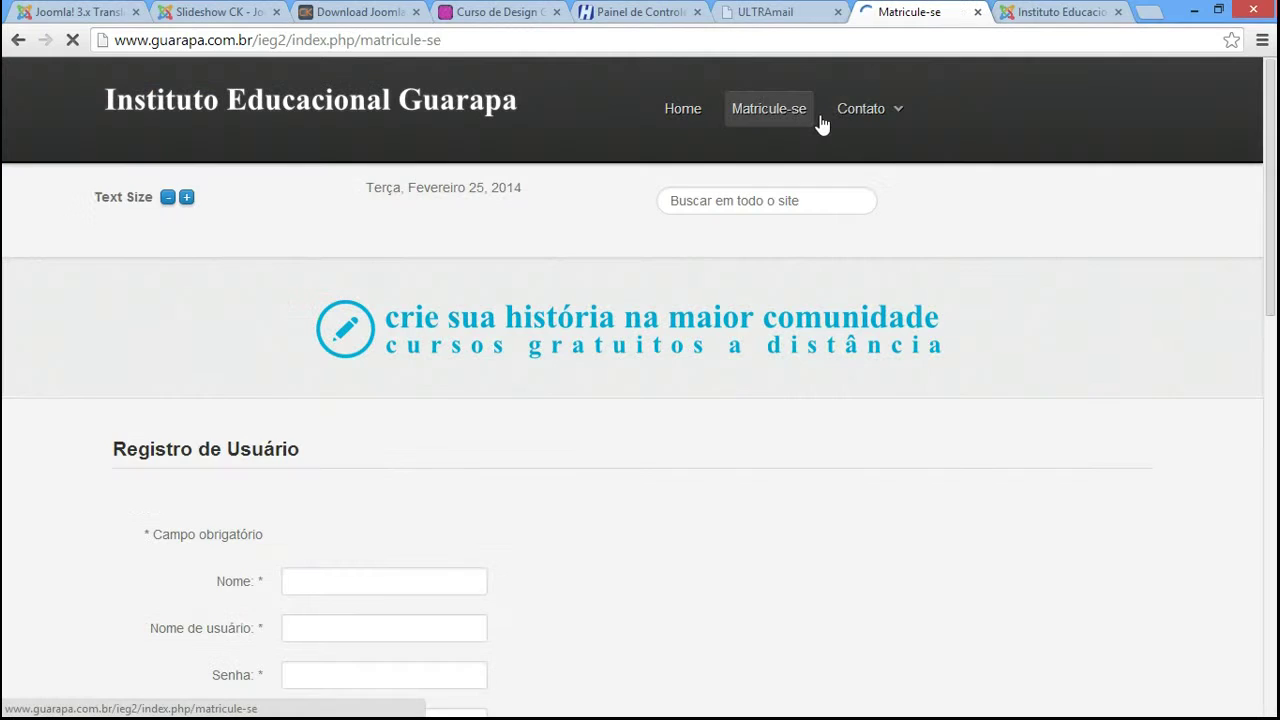
drag(1276, 160, 1276, 267)
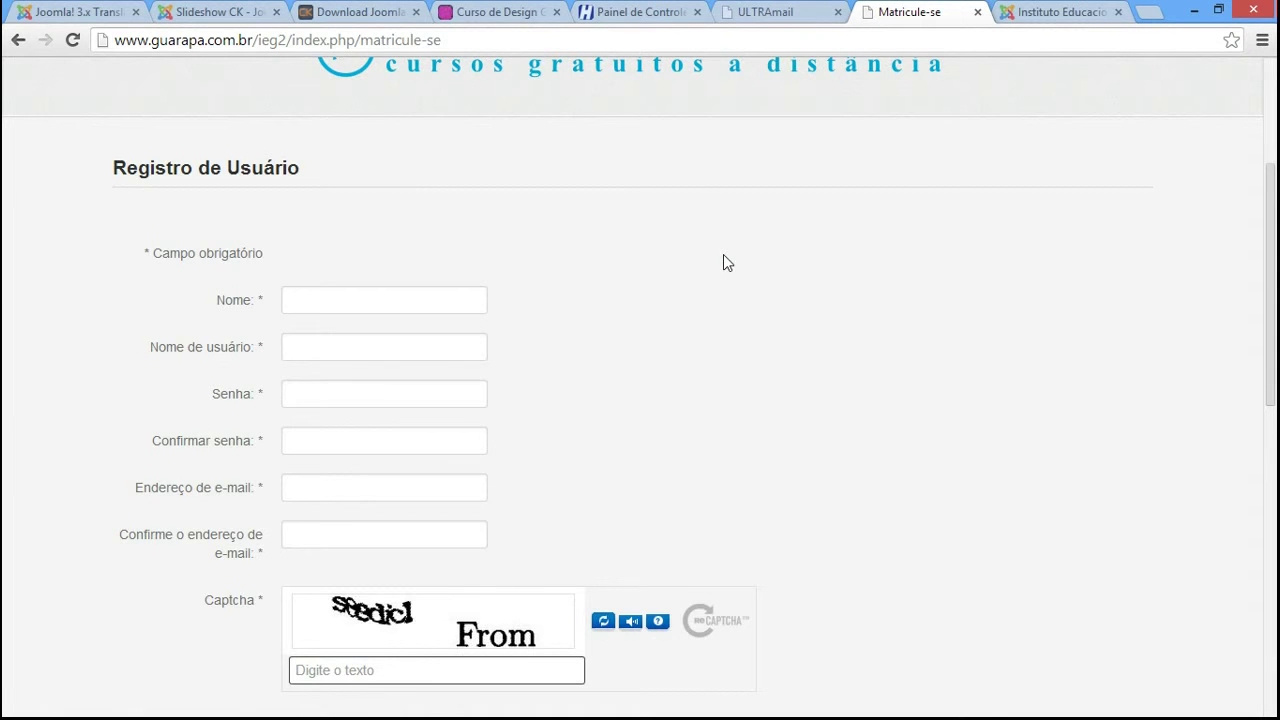
key(ctrl+Tab)
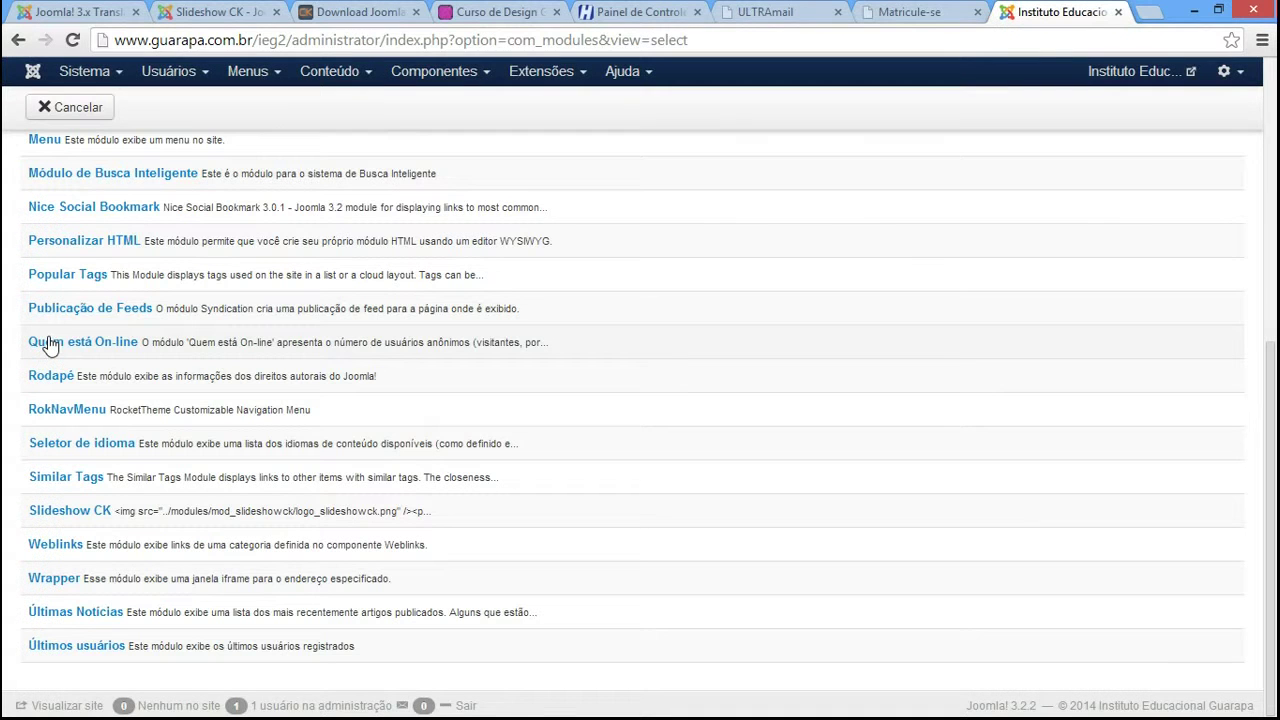
Step: Create a Quem está On-line module and title it "Quem esta on-line"
click(130, 352)
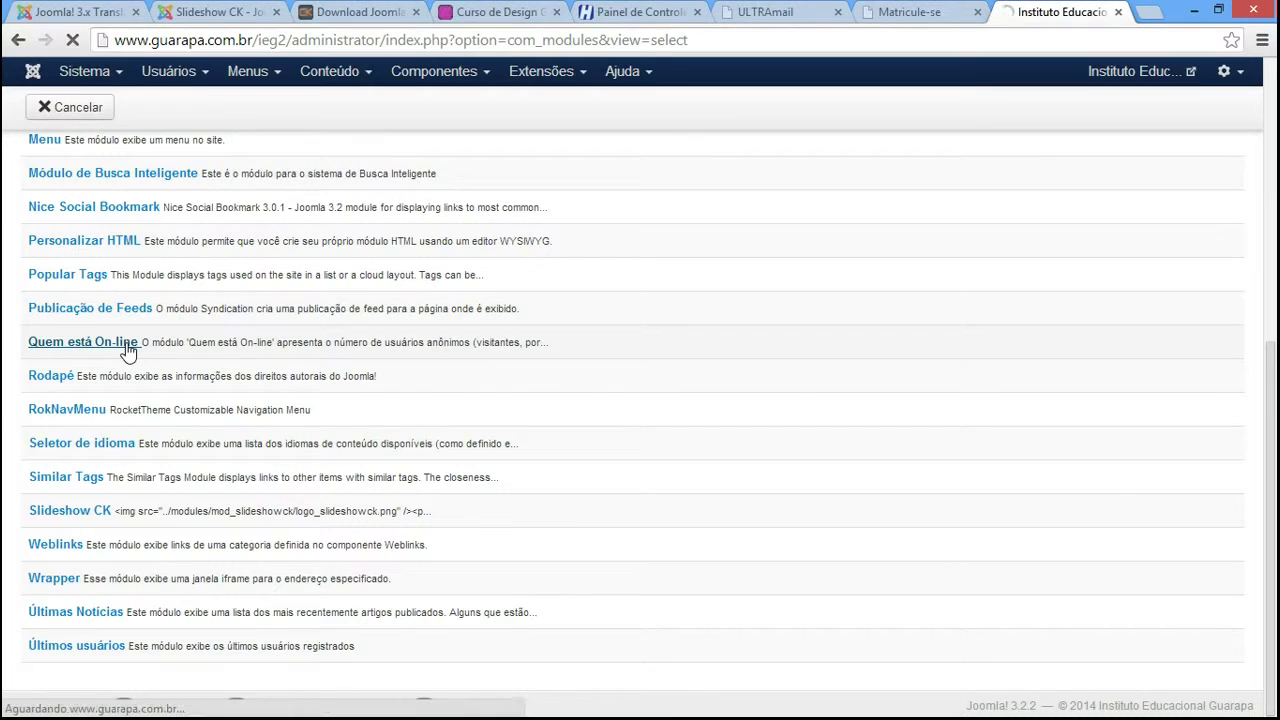
text(Qu)
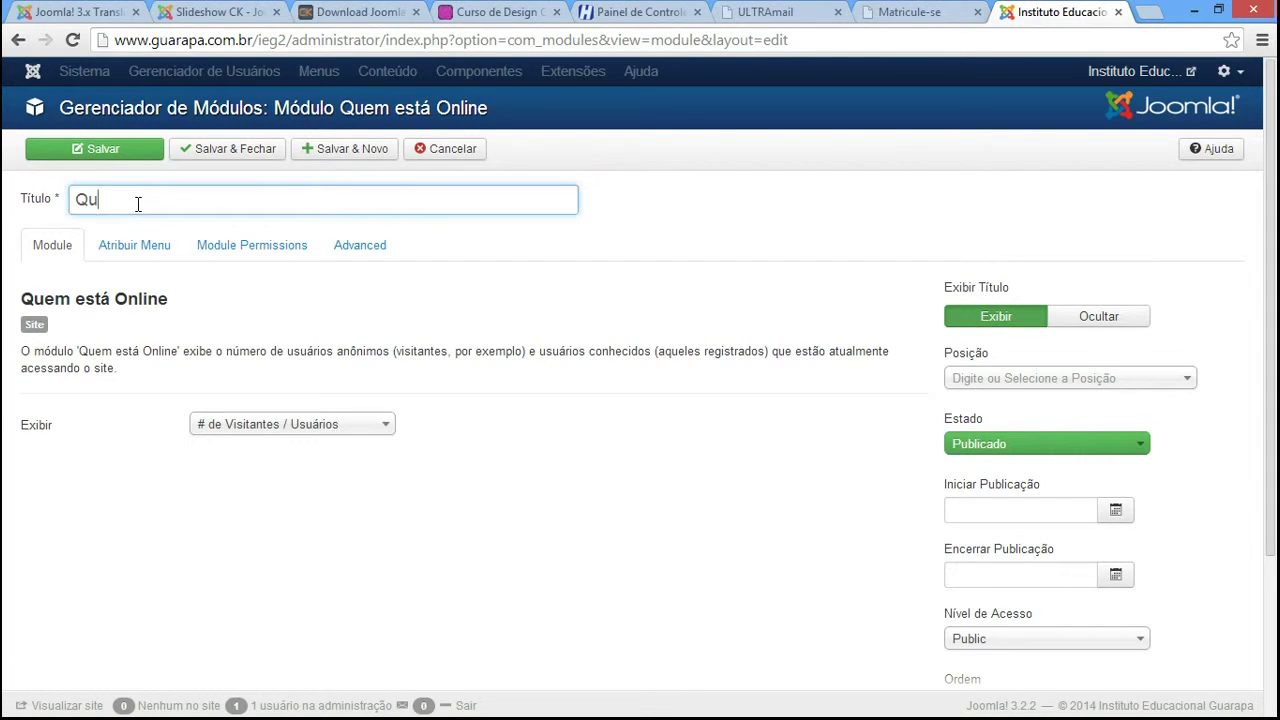
text(em esta on-line)
Step: Review the module description's mention of anonymous visitors and set the Exibir option to Ambos
double_click(347, 355)
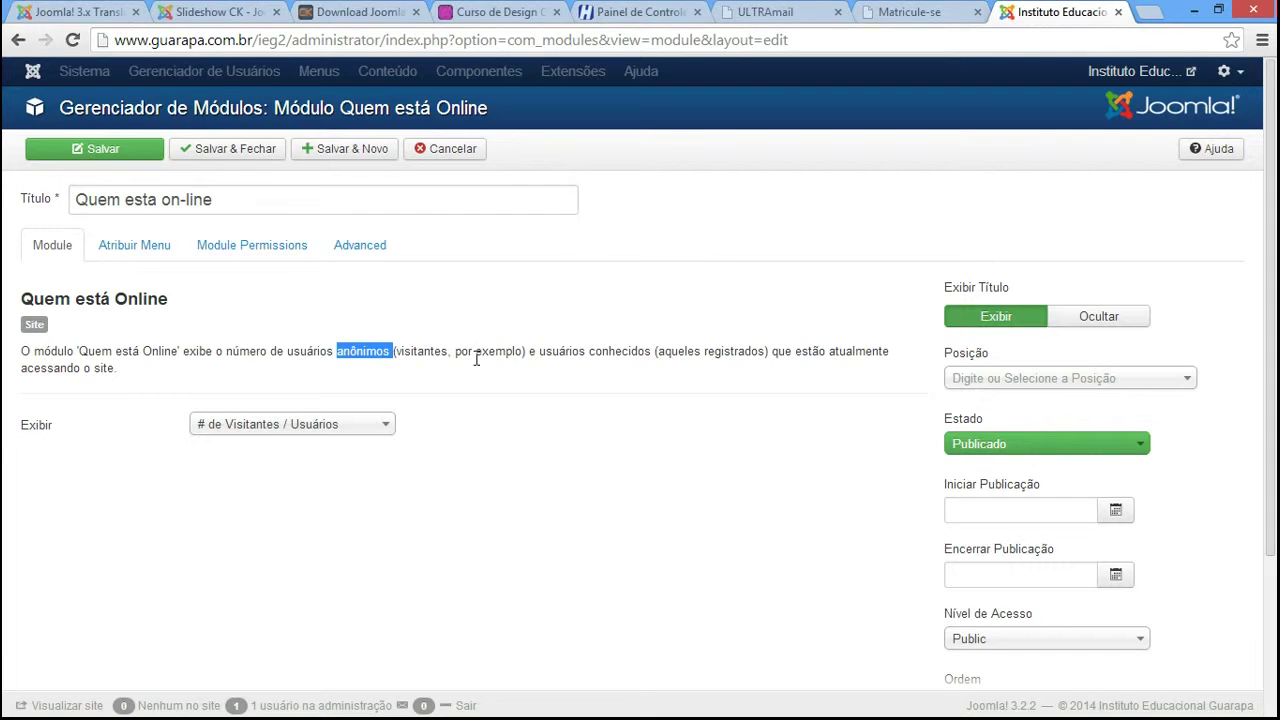
double_click(416, 351)
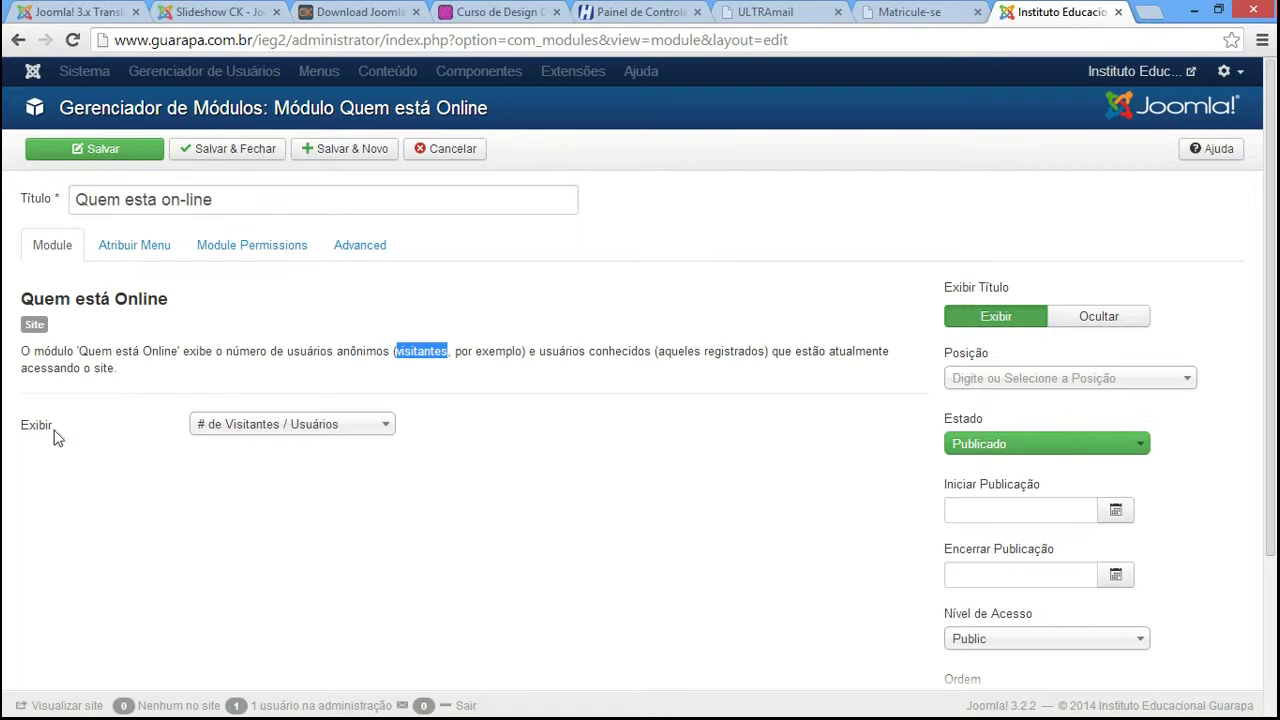
click(268, 436)
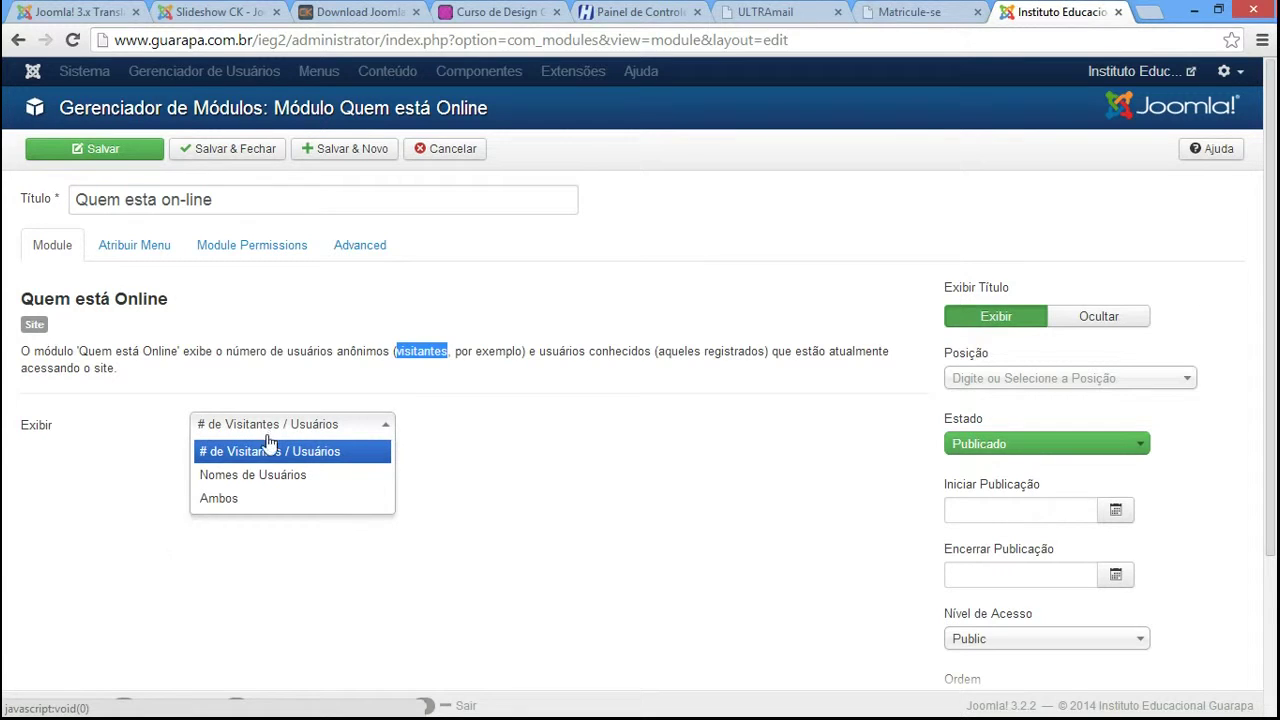
click(260, 510)
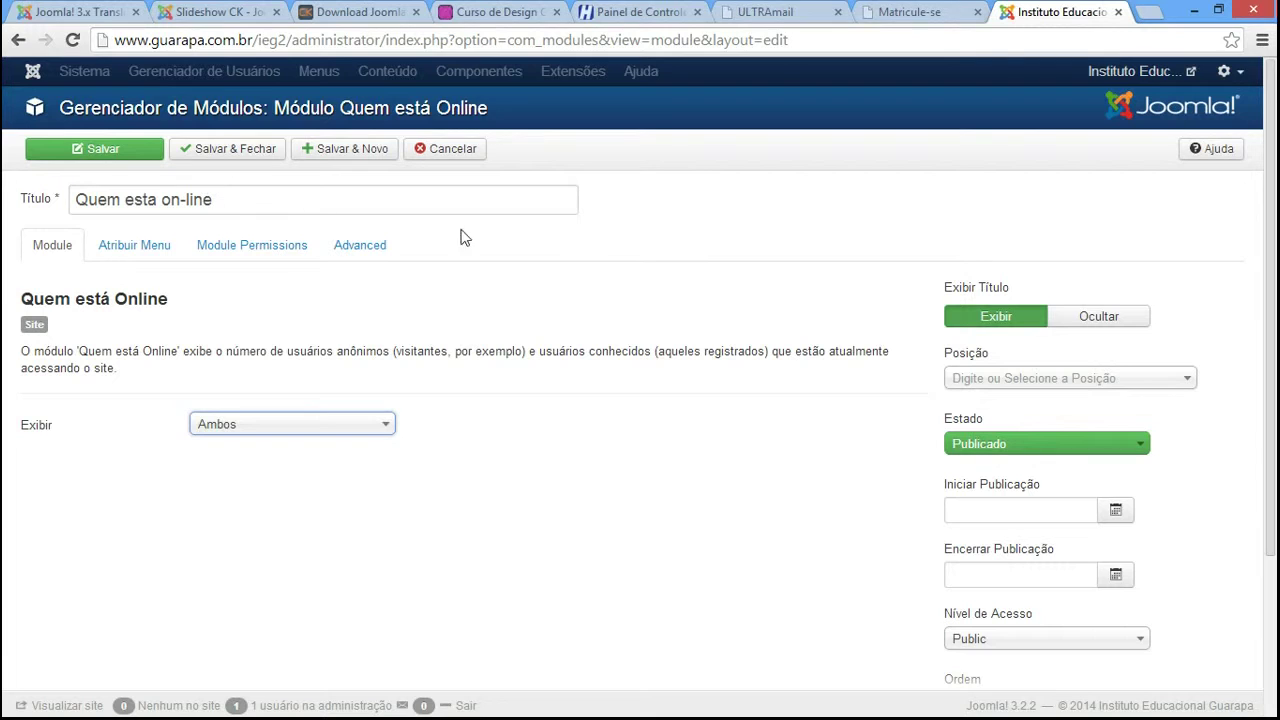
Step: Hide the module's title and assign the module to the Copyright C [copyright-c] position
click(1134, 329)
drag(1274, 316, 1274, 320)
scroll(1275, 320, down, 2)
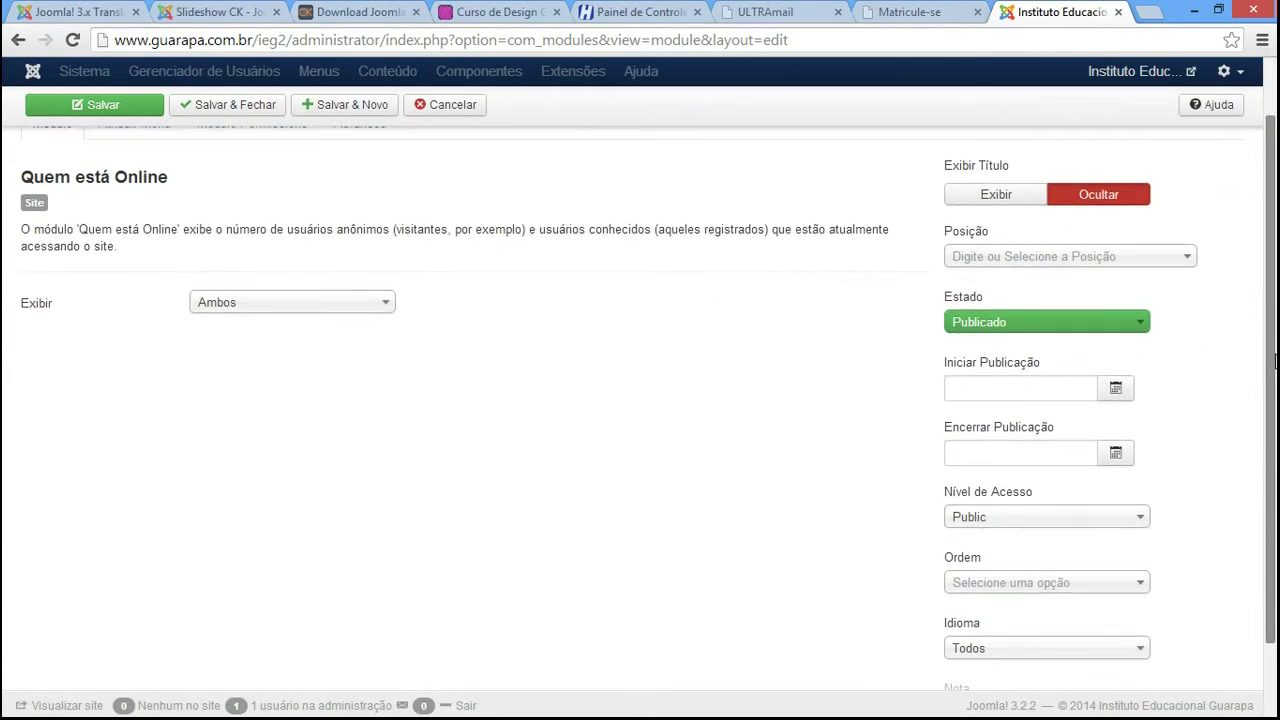
click(1060, 256)
text(copy)
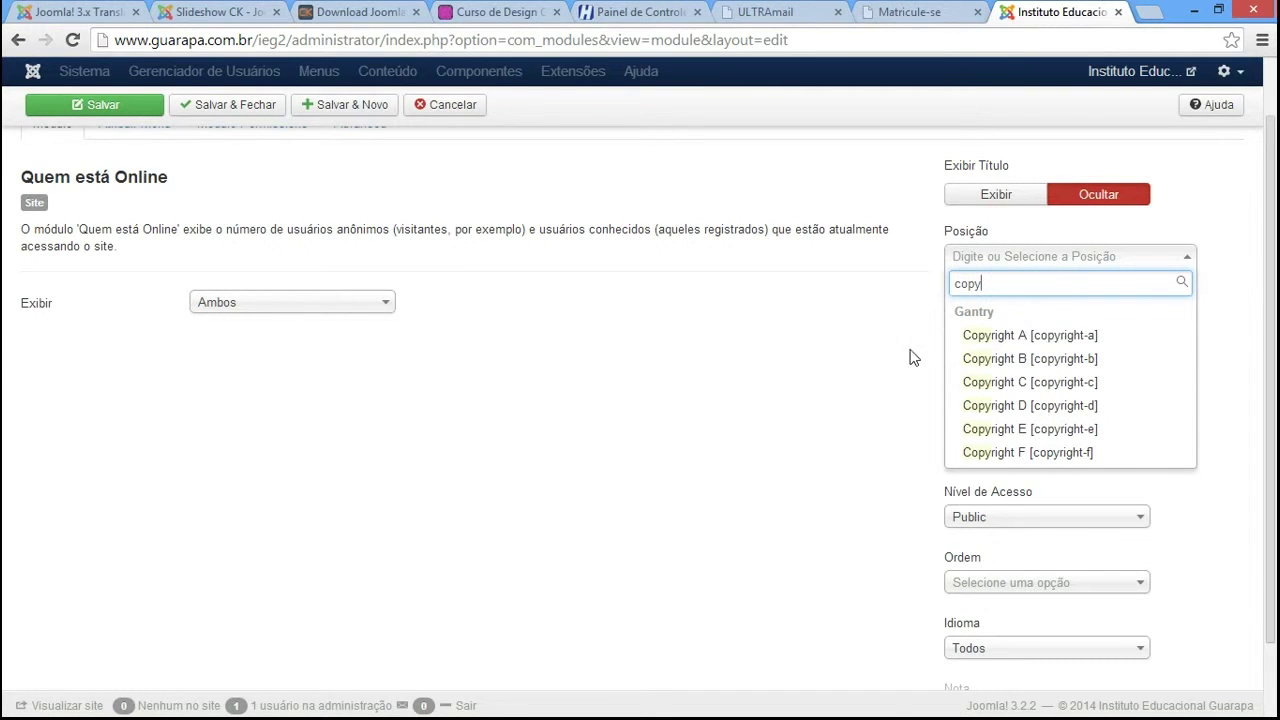
click(1045, 381)
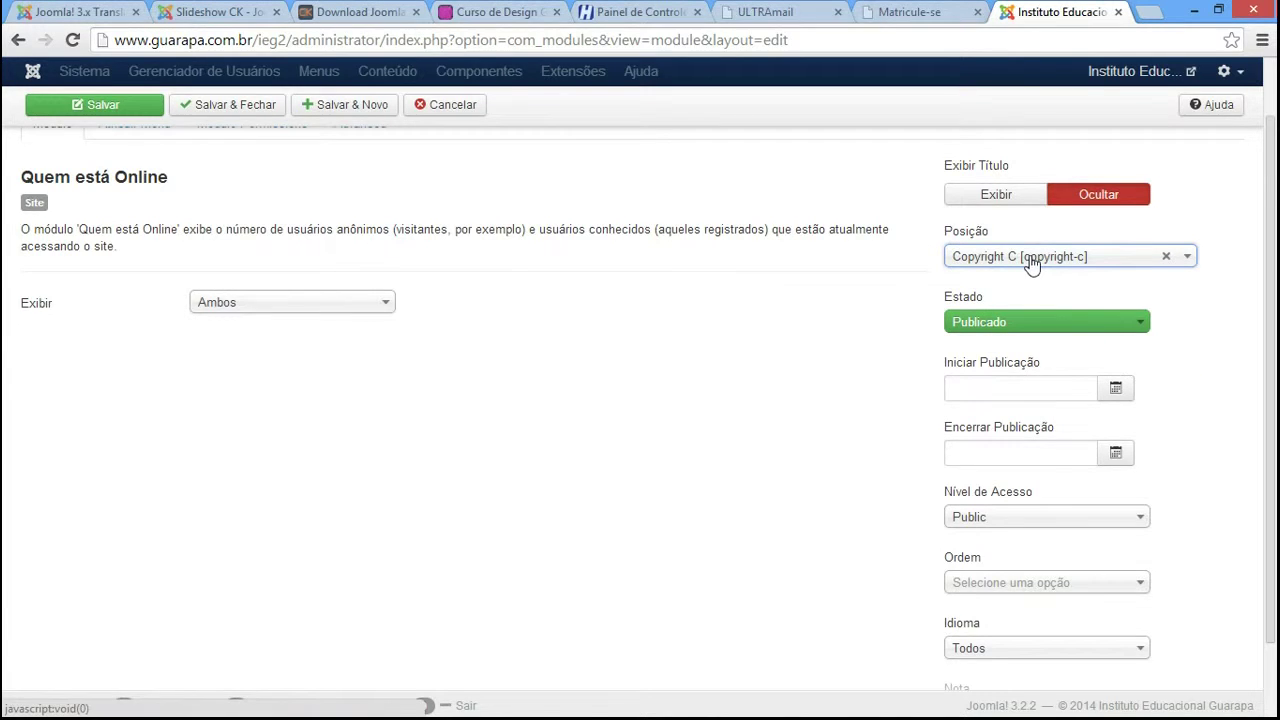
Step: Check the footer layout on the site's home page and save the Quem esta on-line module
key(ctrl+shift+Tab)
scroll(540, 625, down, 2)
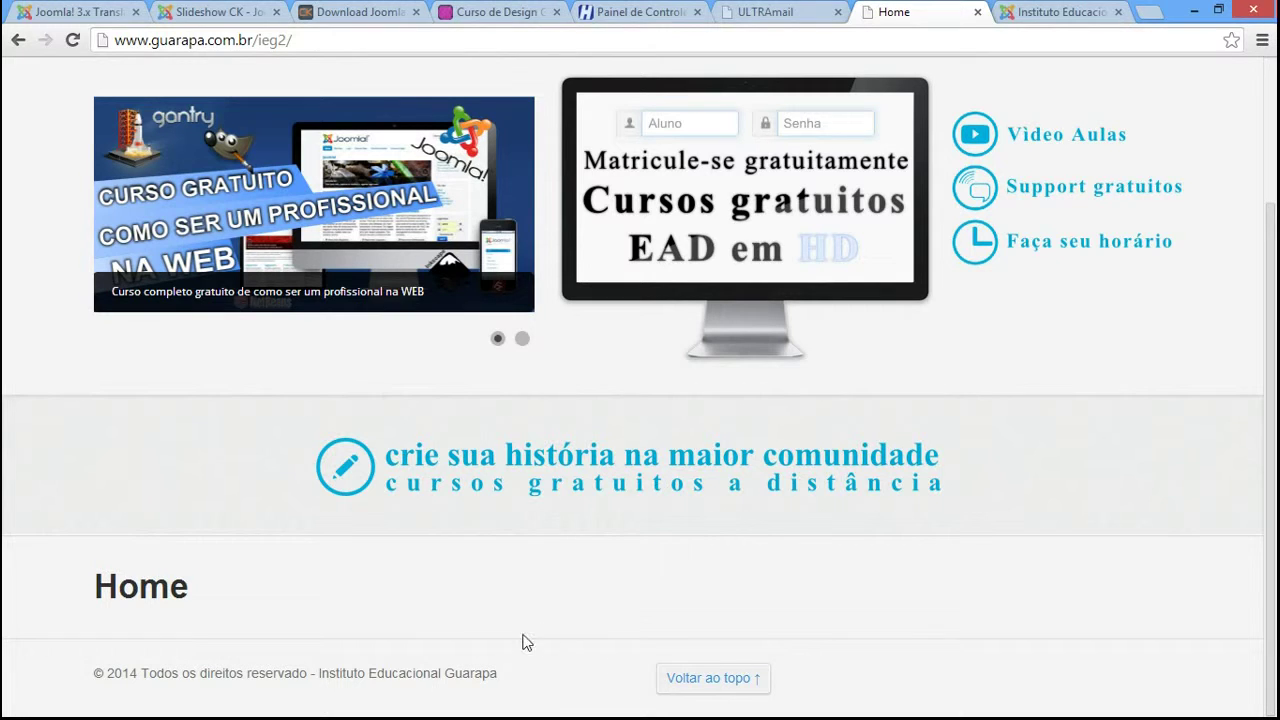
click(1046, 24)
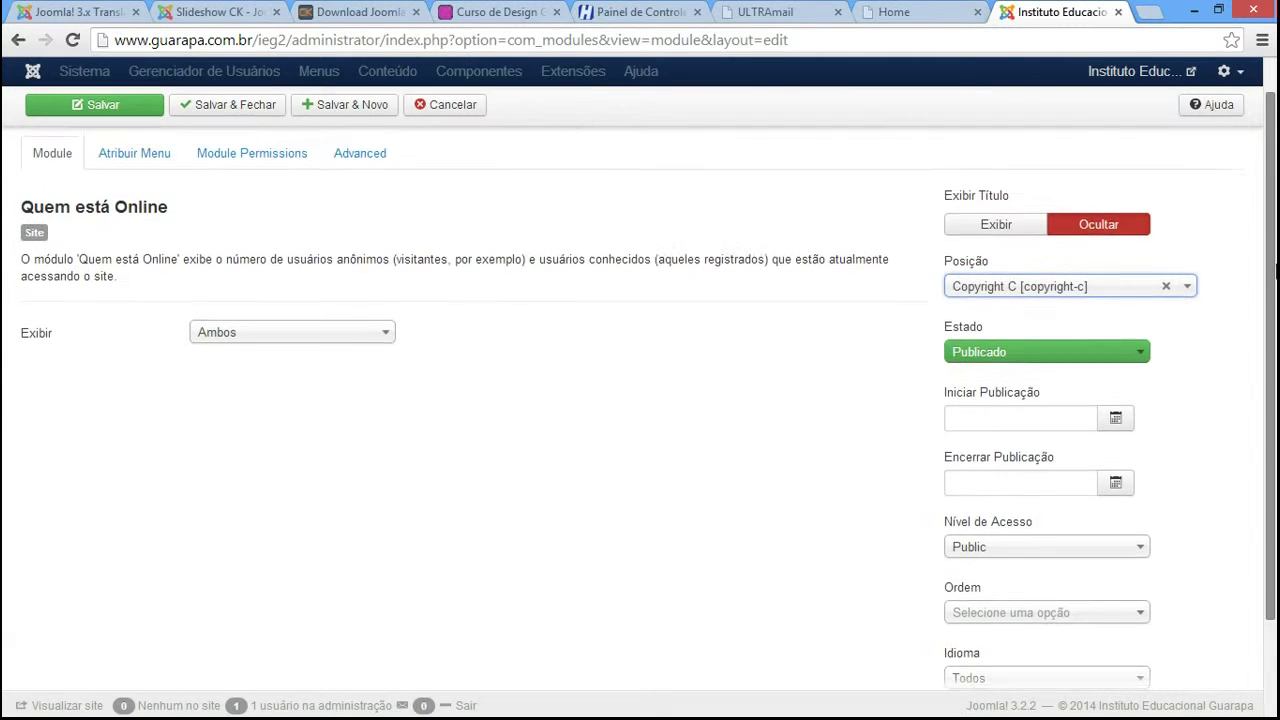
click(92, 130)
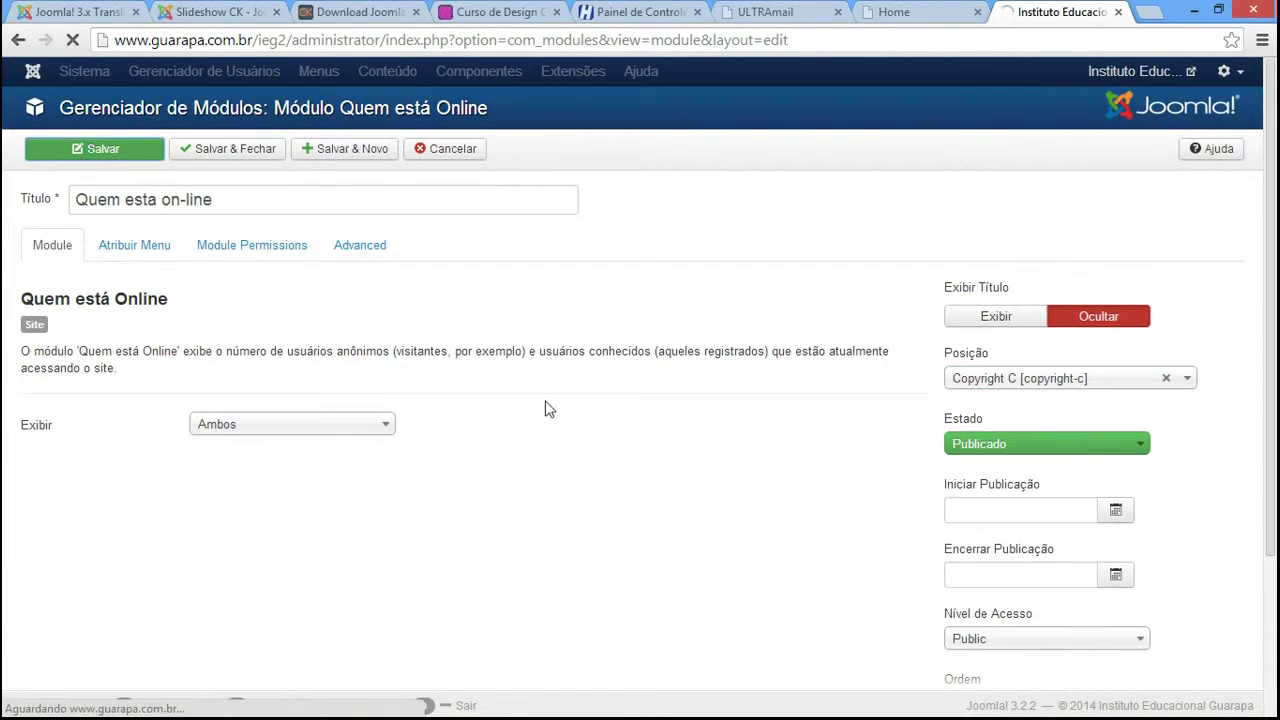
Step: Reload the site's home page and examine the visitor and member text in the footer
key(ctrl+Page_Up)
click(72, 42)
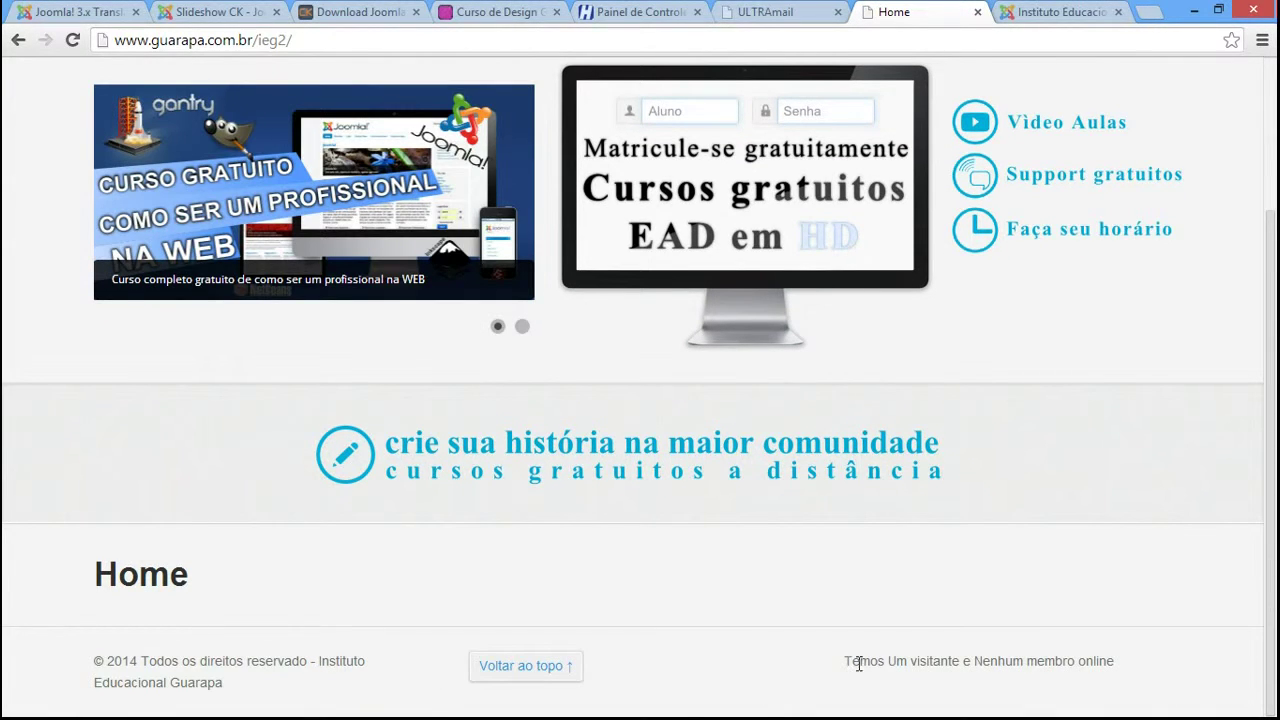
drag(960, 663, 844, 663)
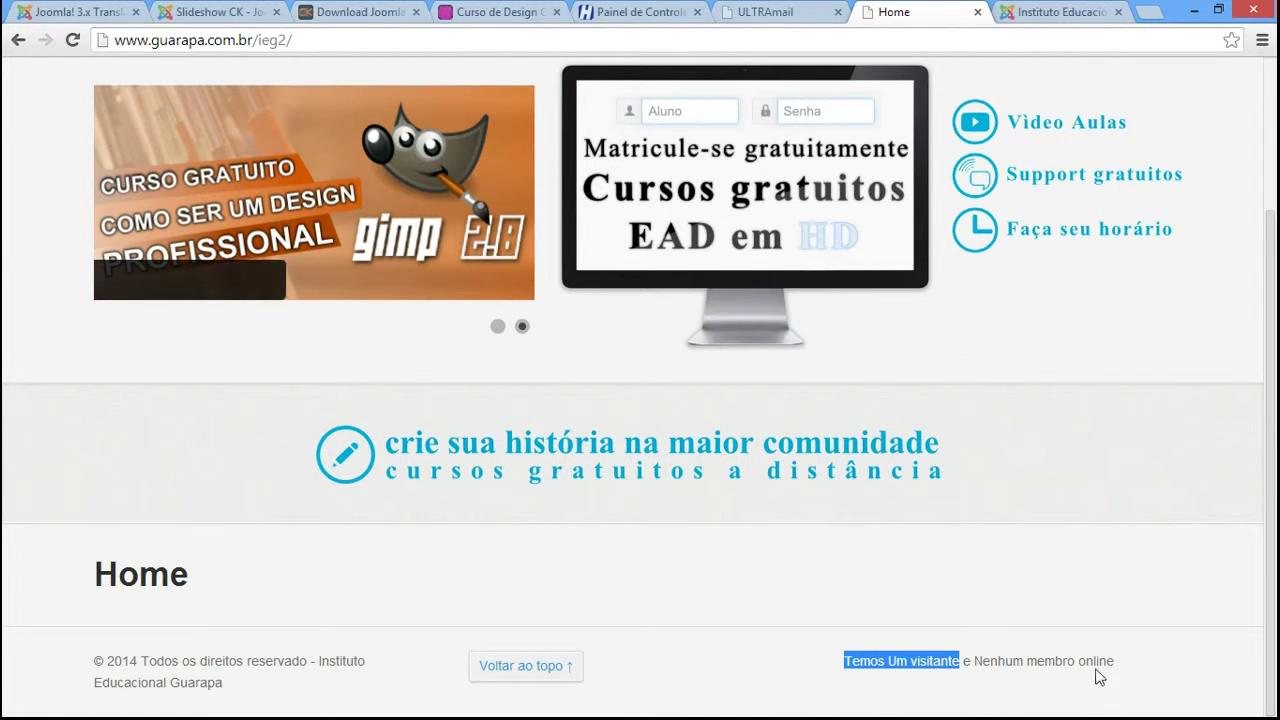
click(1066, 688)
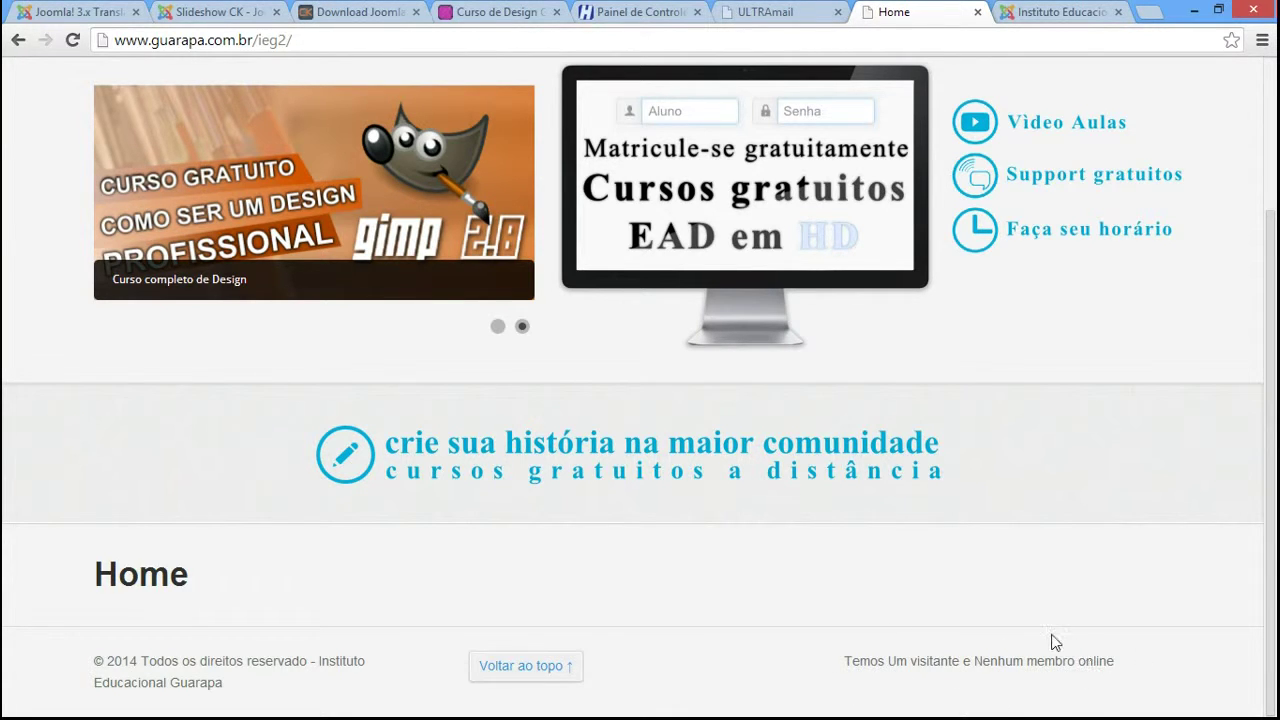
Step: Review the module's available Exibir choices without changing them and re-examine the online-users text in the home page footer
click(1022, 8)
click(265, 493)
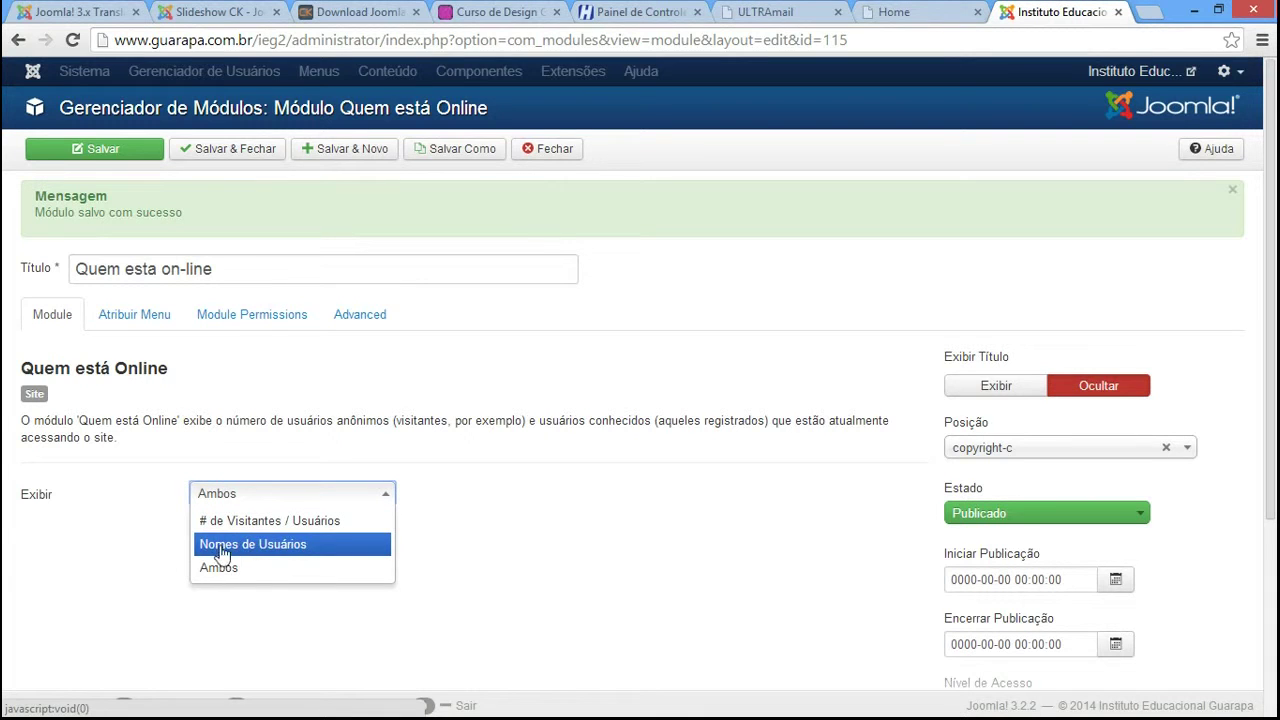
click(540, 560)
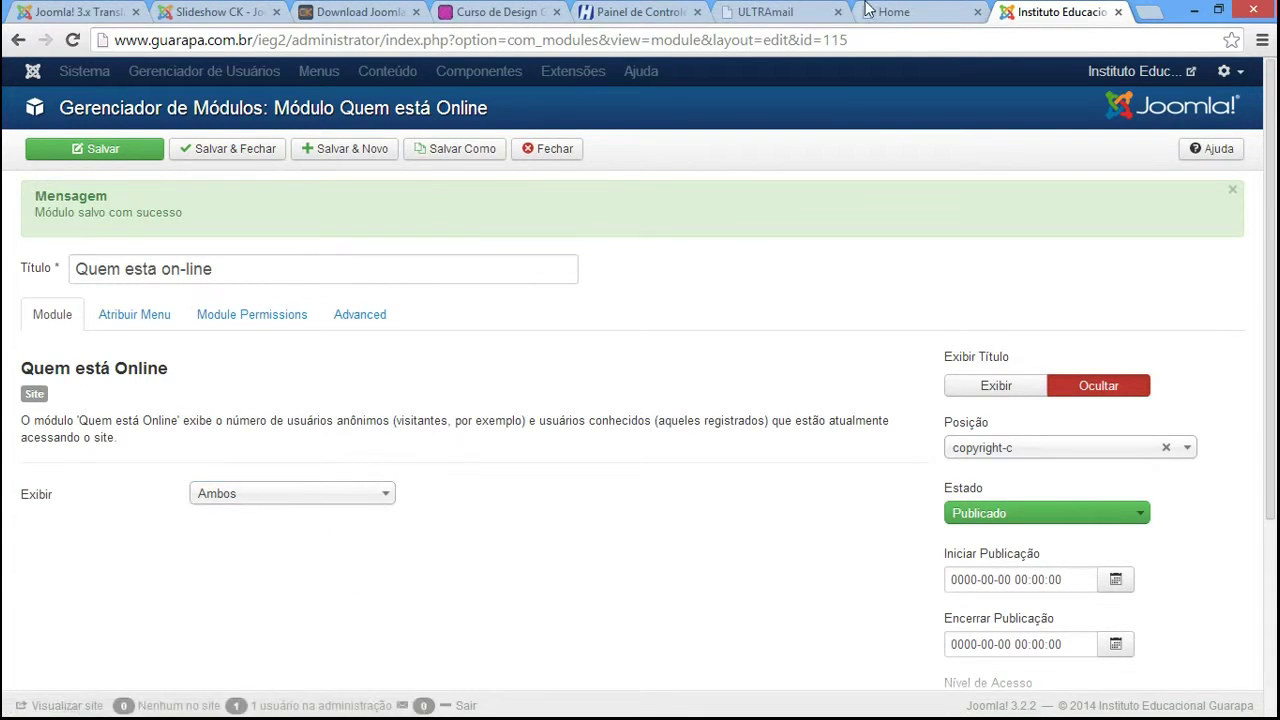
click(880, 12)
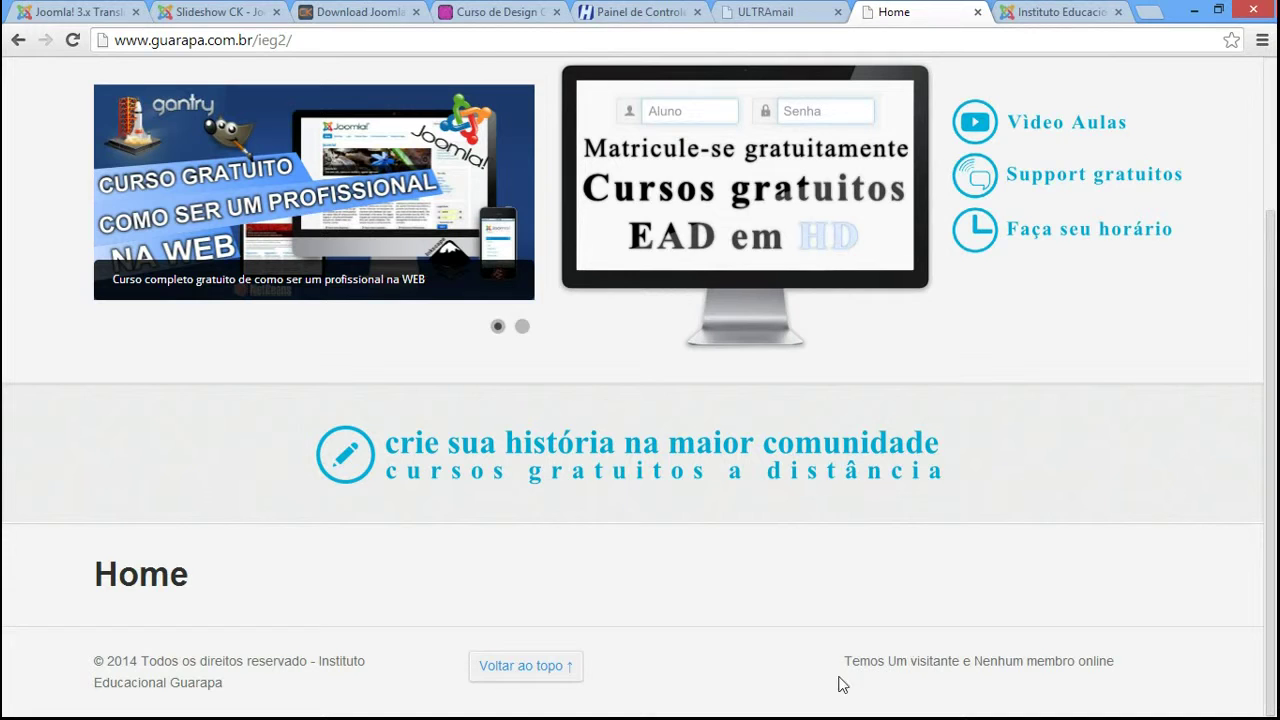
drag(847, 662, 1128, 662)
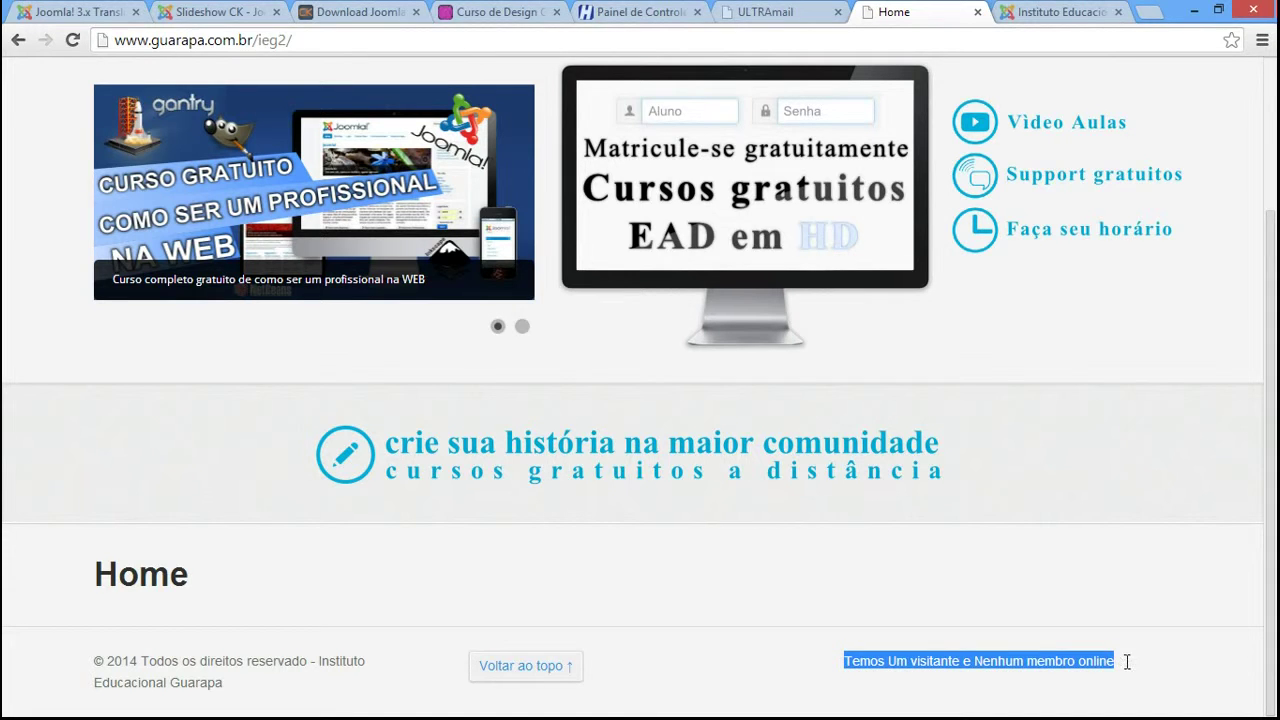
drag(1268, 548, 1268, 392)
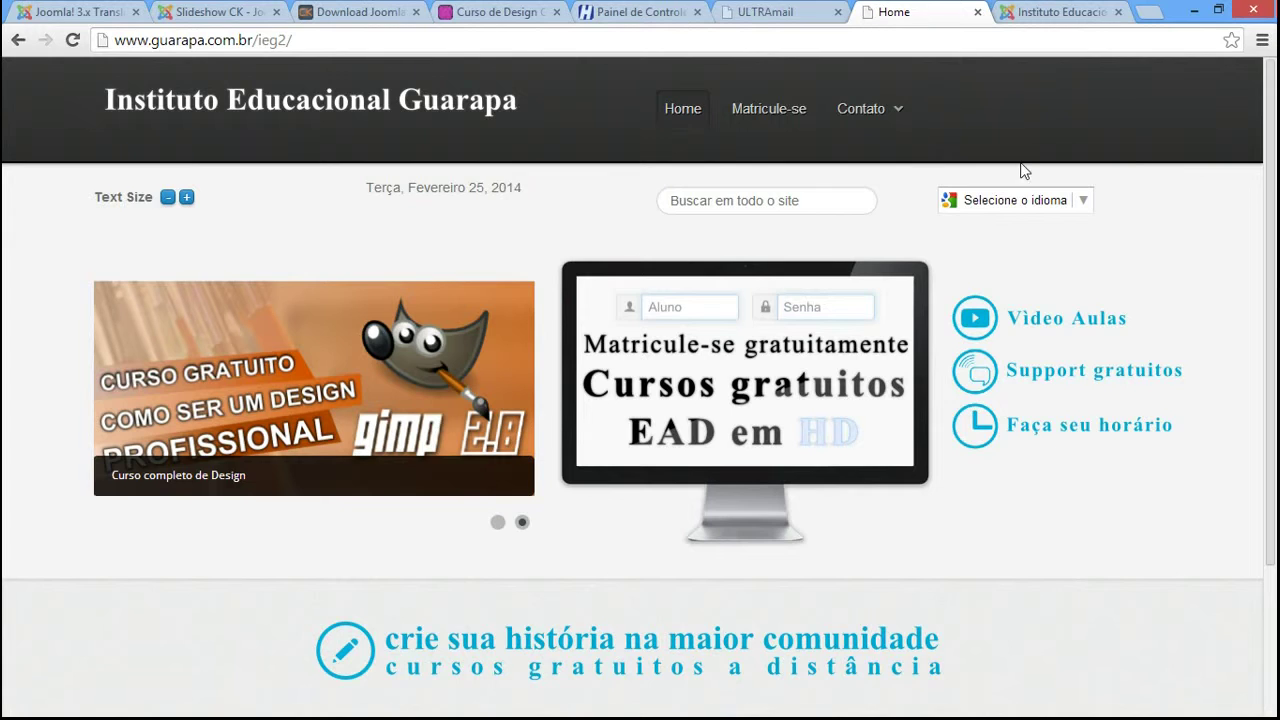
scroll(1023, 166, down, 2)
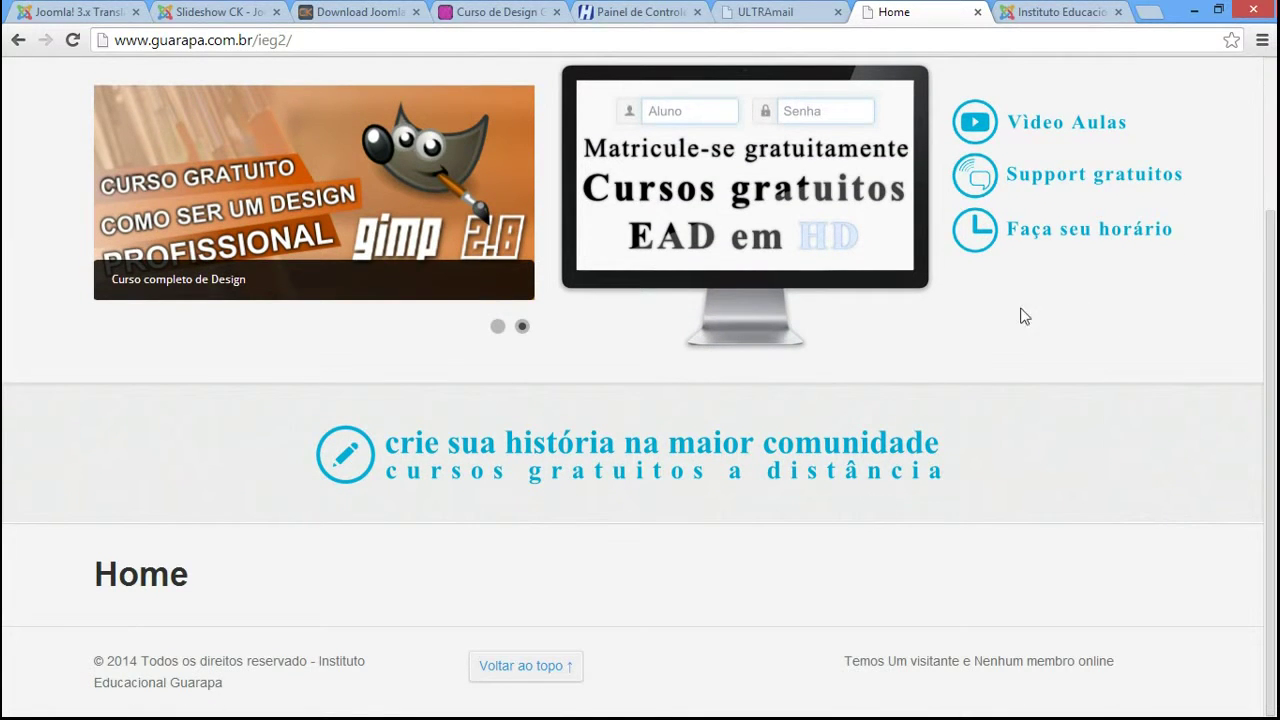
Step: Close the Quem esta on-line module and start a new module of type Estatística, reviewing its server and site information options
key(ctrl+Tab)
click(562, 152)
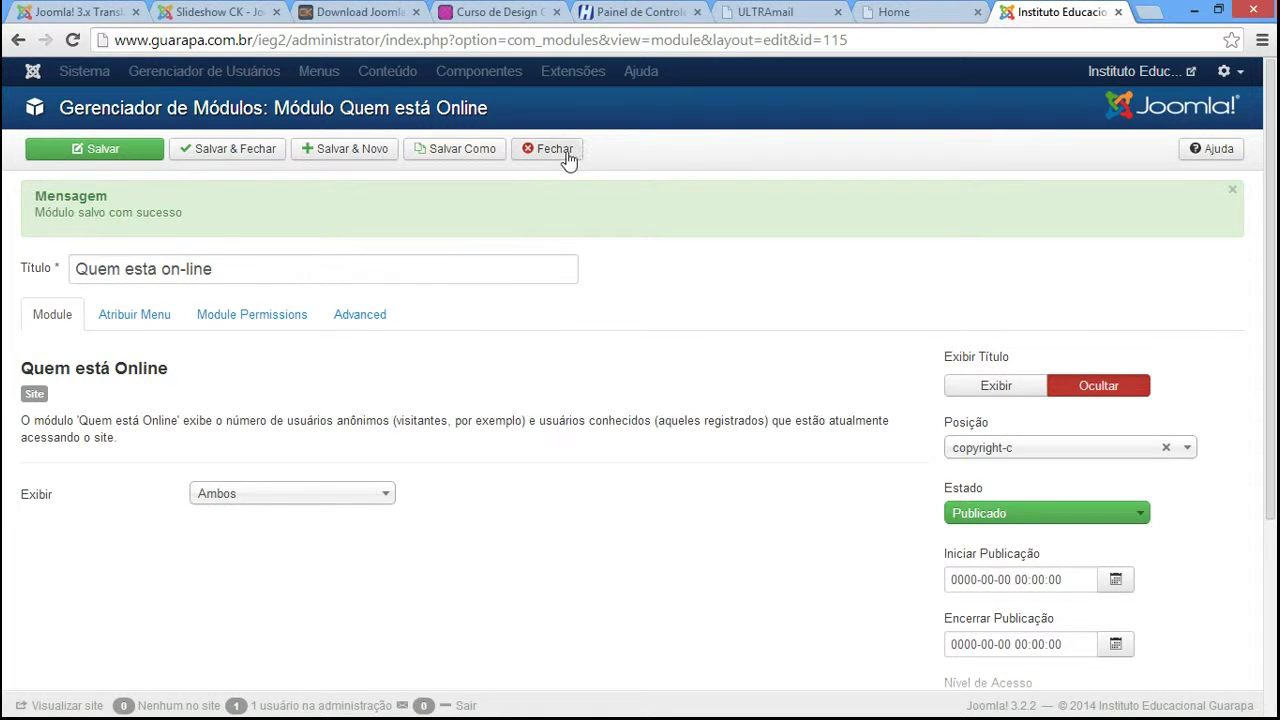
click(92, 150)
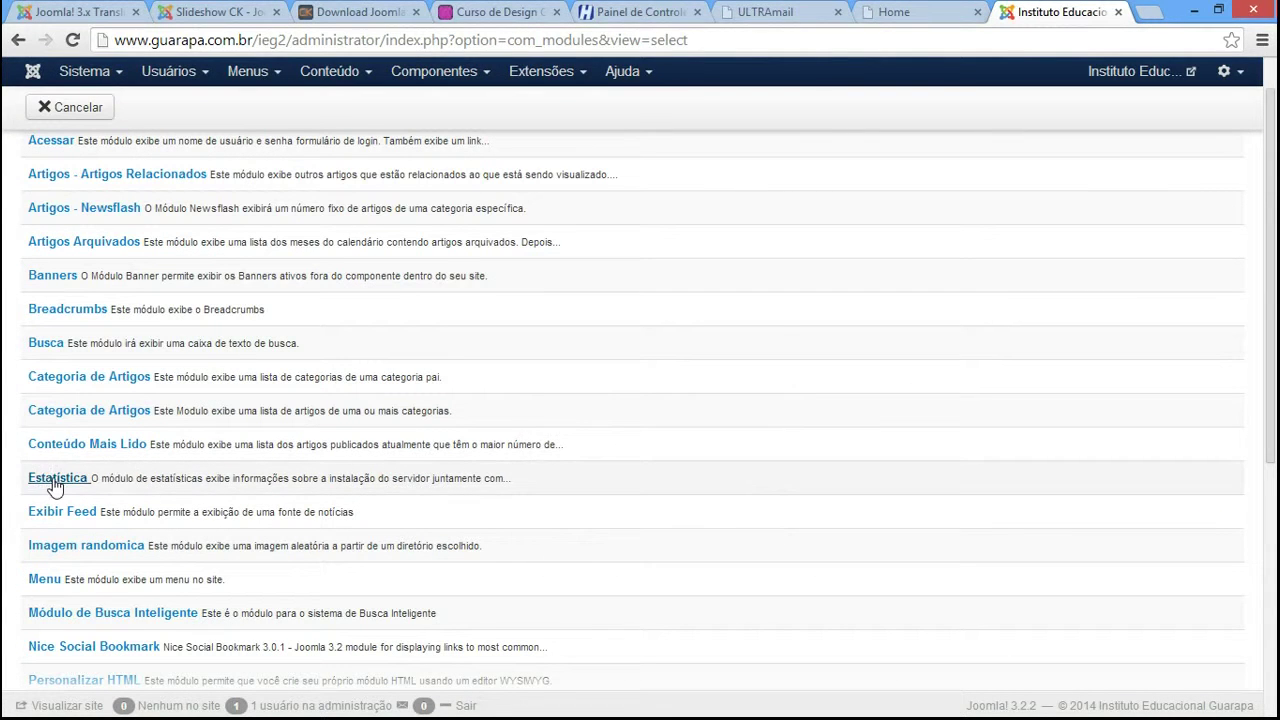
click(56, 480)
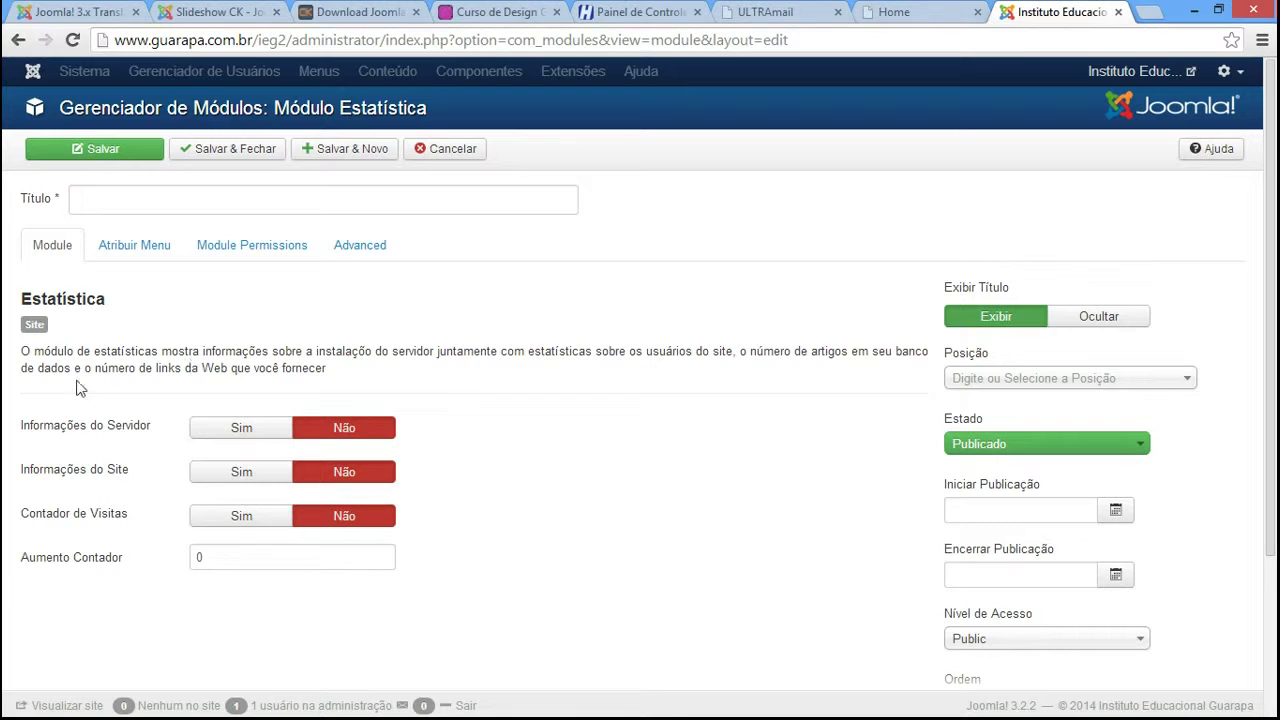
mouse_move(131, 437)
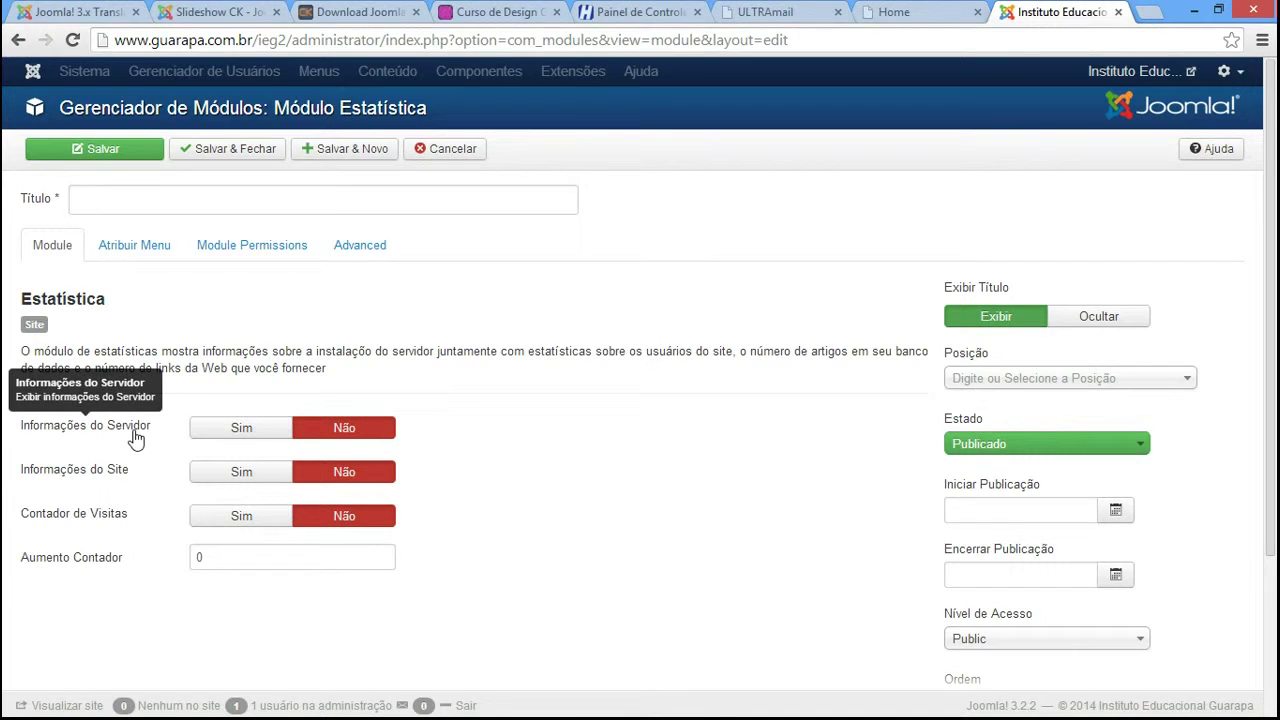
mouse_move(80, 484)
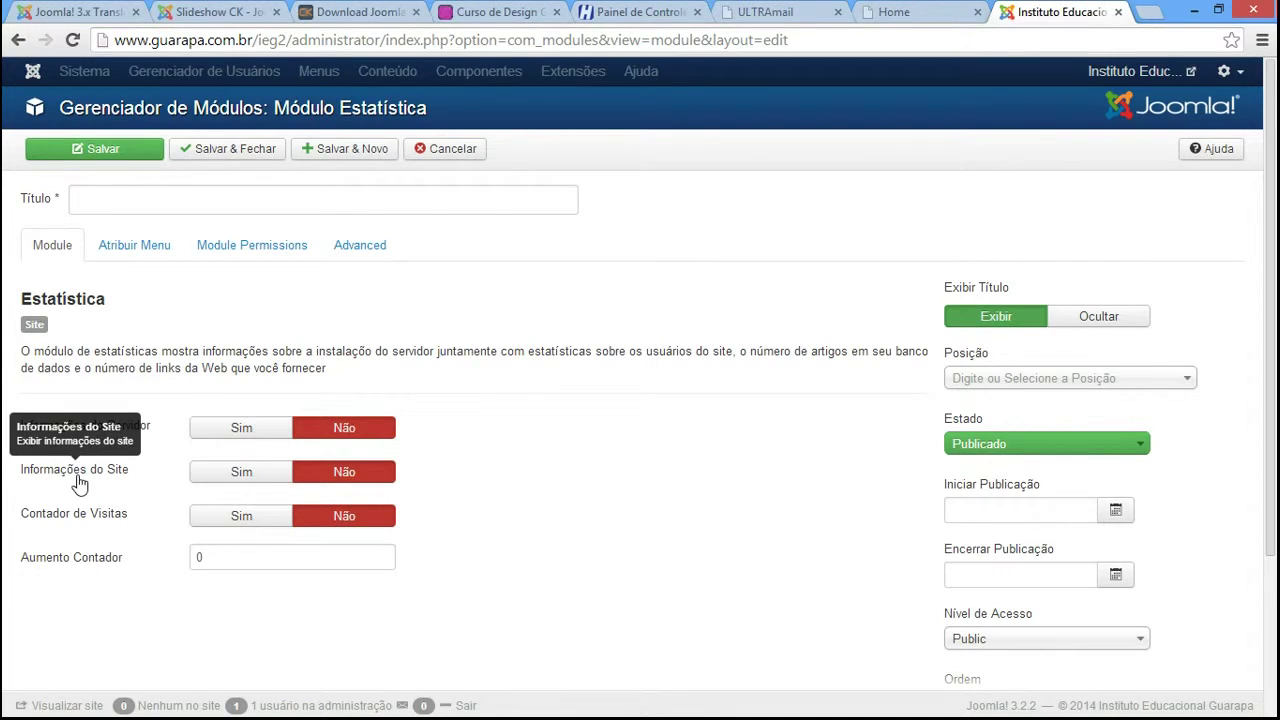
Step: Review the Contador de Visitas and Aumento Contador options and title the new module Estatisticas
mouse_move(51, 522)
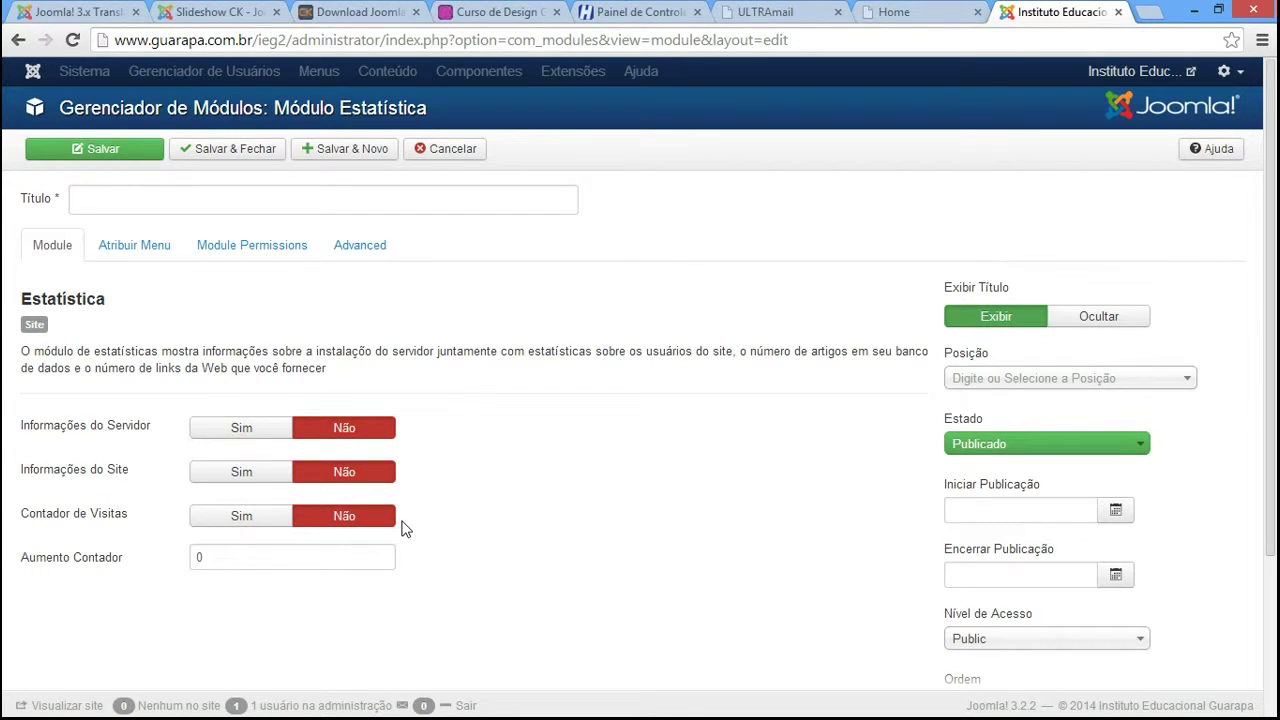
mouse_move(88, 566)
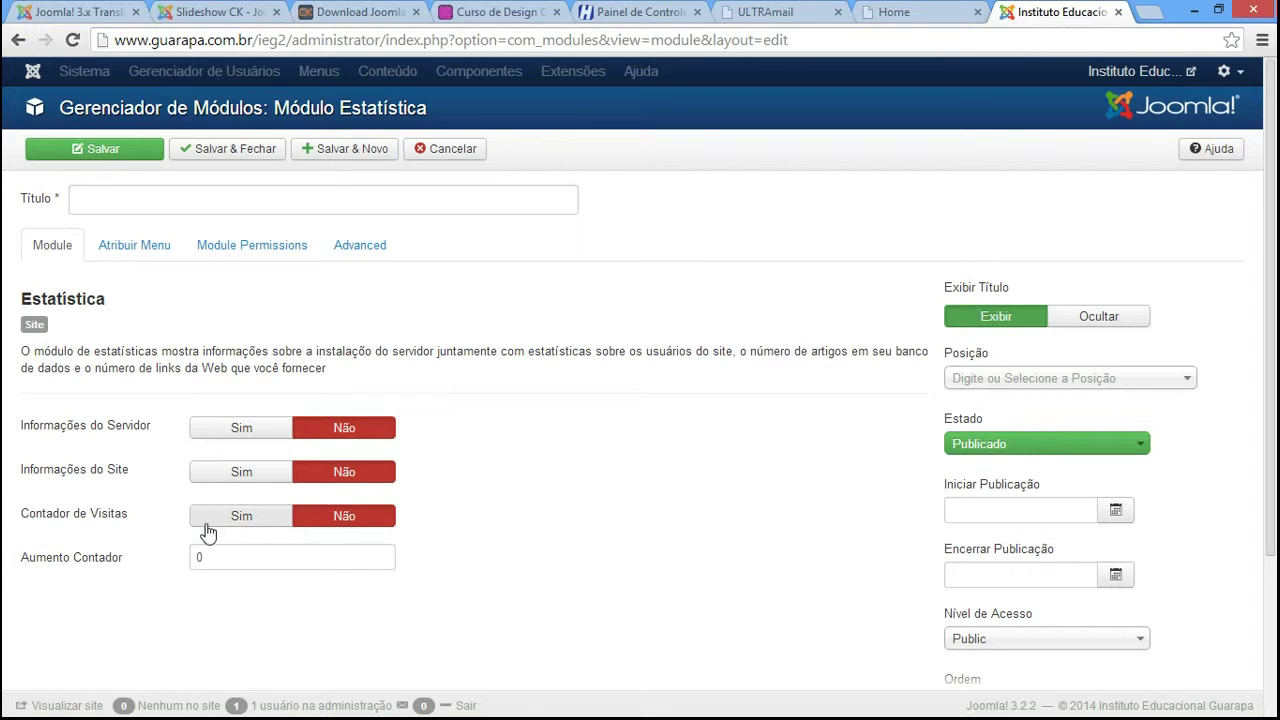
click(129, 202)
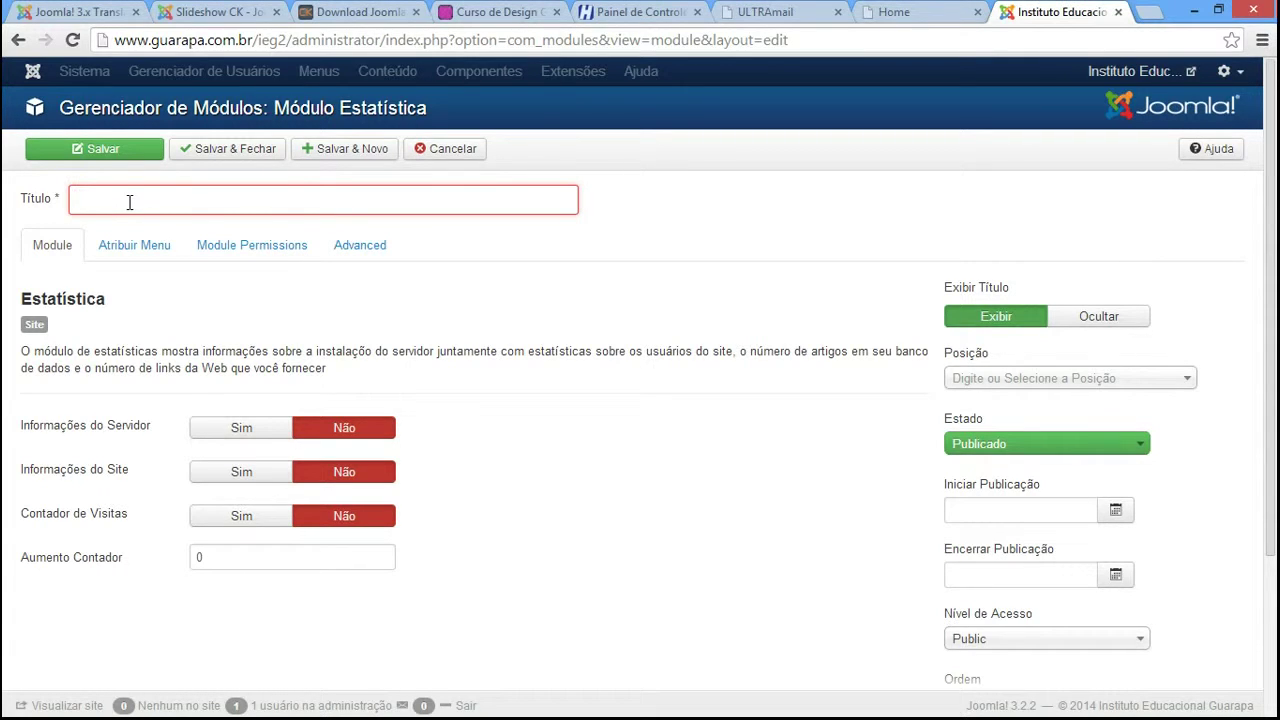
text(Es)
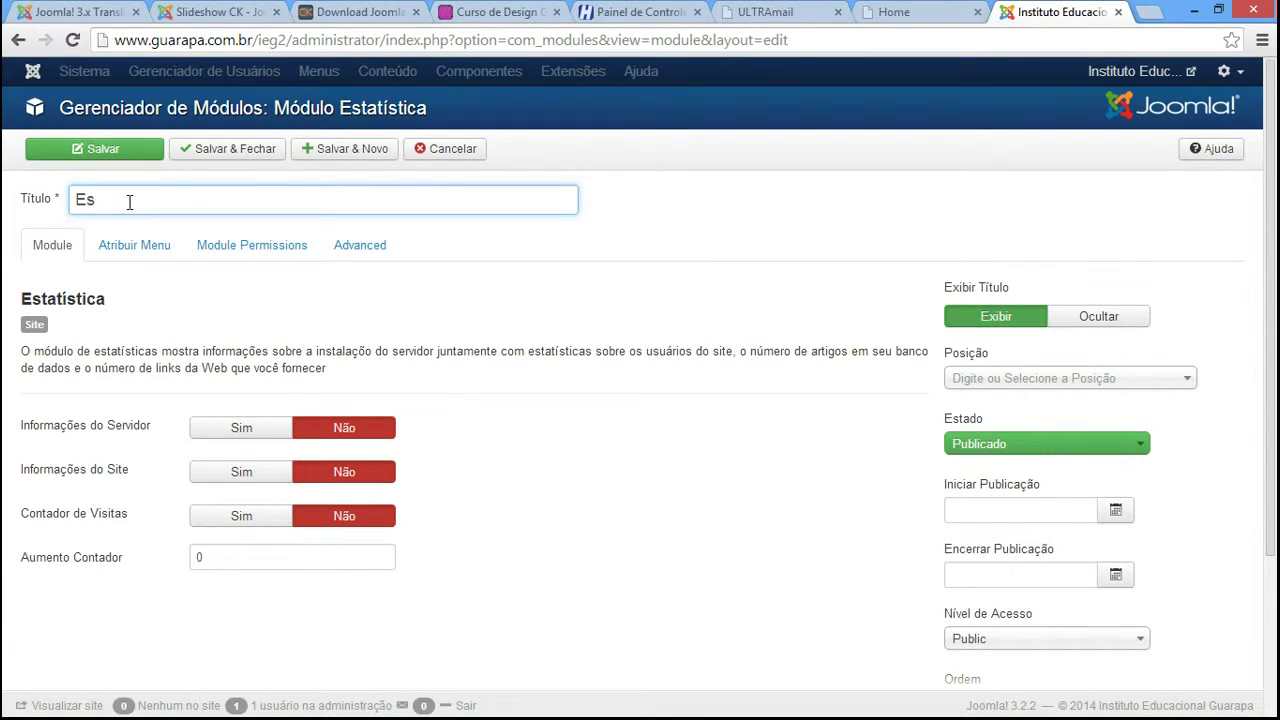
text(isticas)
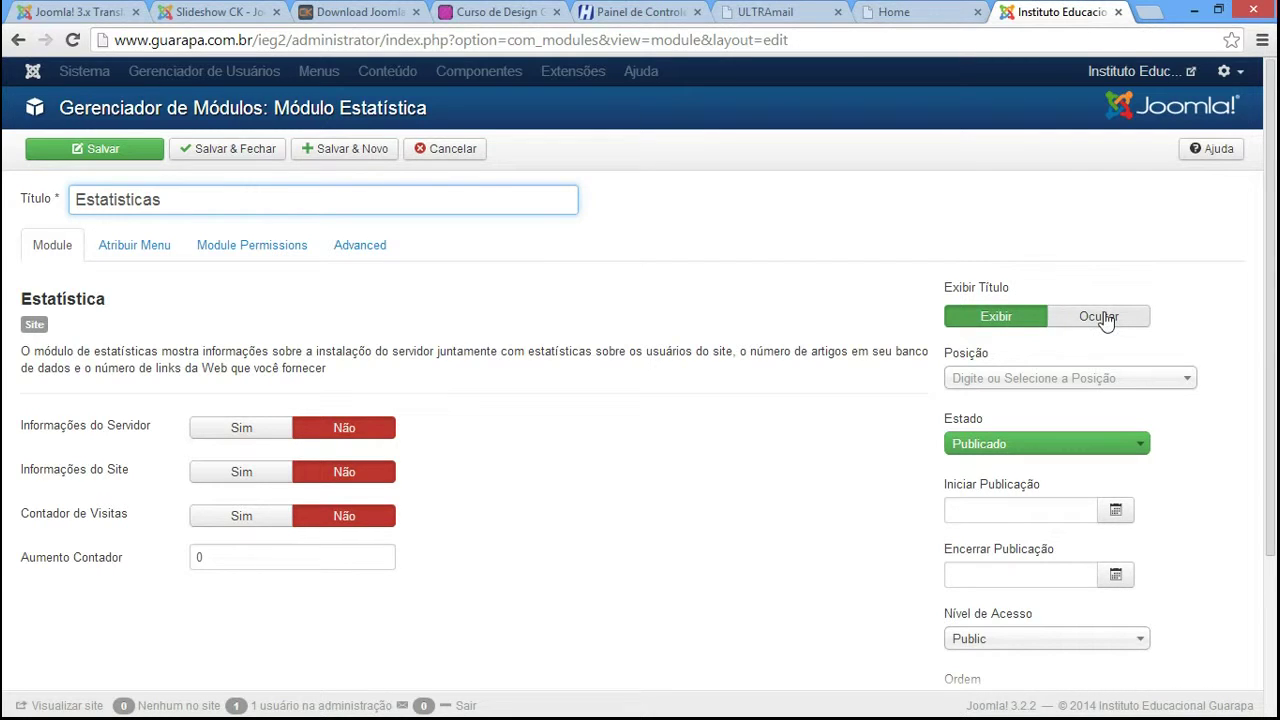
Step: Hide the Estatisticas module's title on the site and assign the module to position Copyright A [copyright-a]
click(1100, 316)
click(1063, 378)
text(cop)
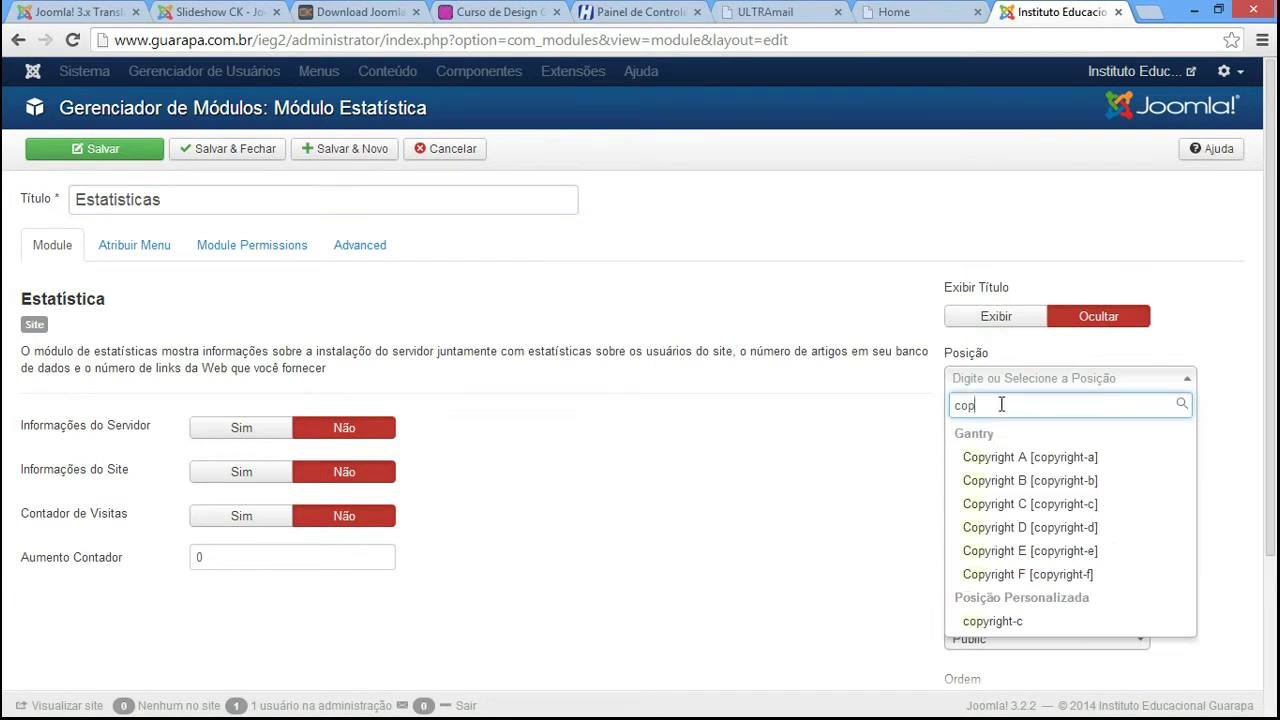
click(1005, 528)
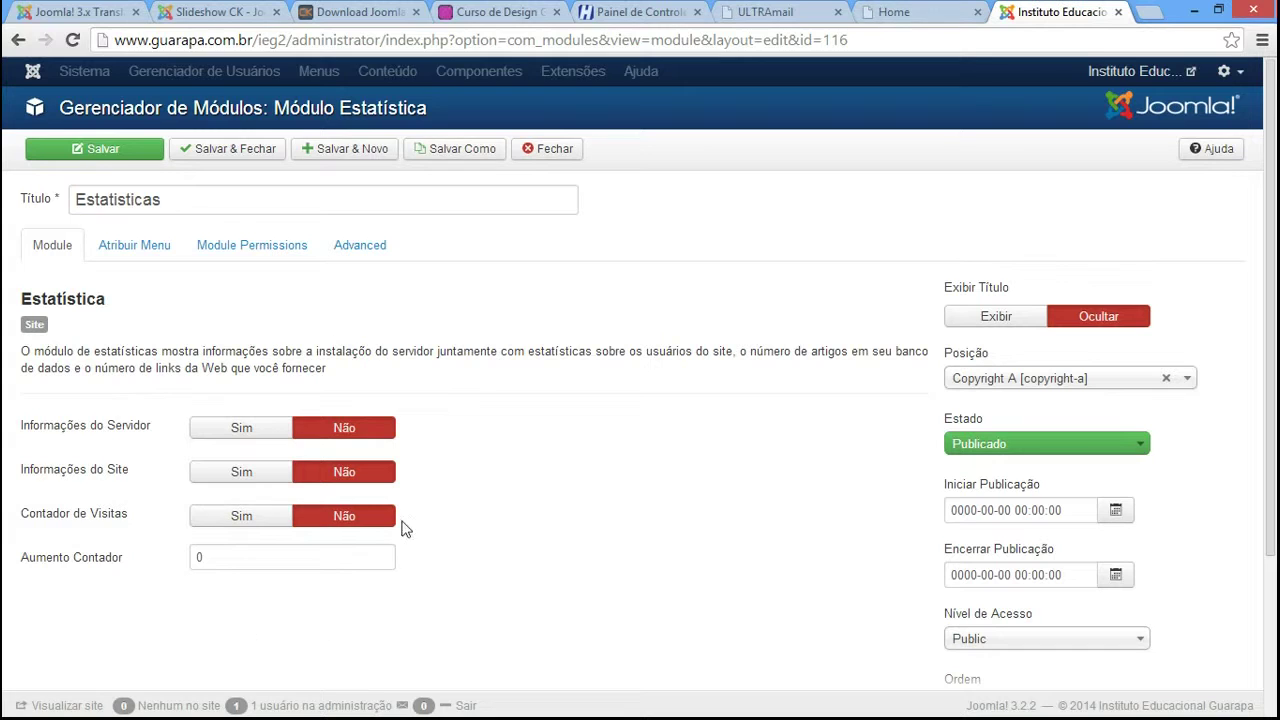
Step: Enable Informações do Servidor, Informações do Site and Contador de Visitas for the Estatisticas module
click(262, 430)
click(248, 474)
click(250, 515)
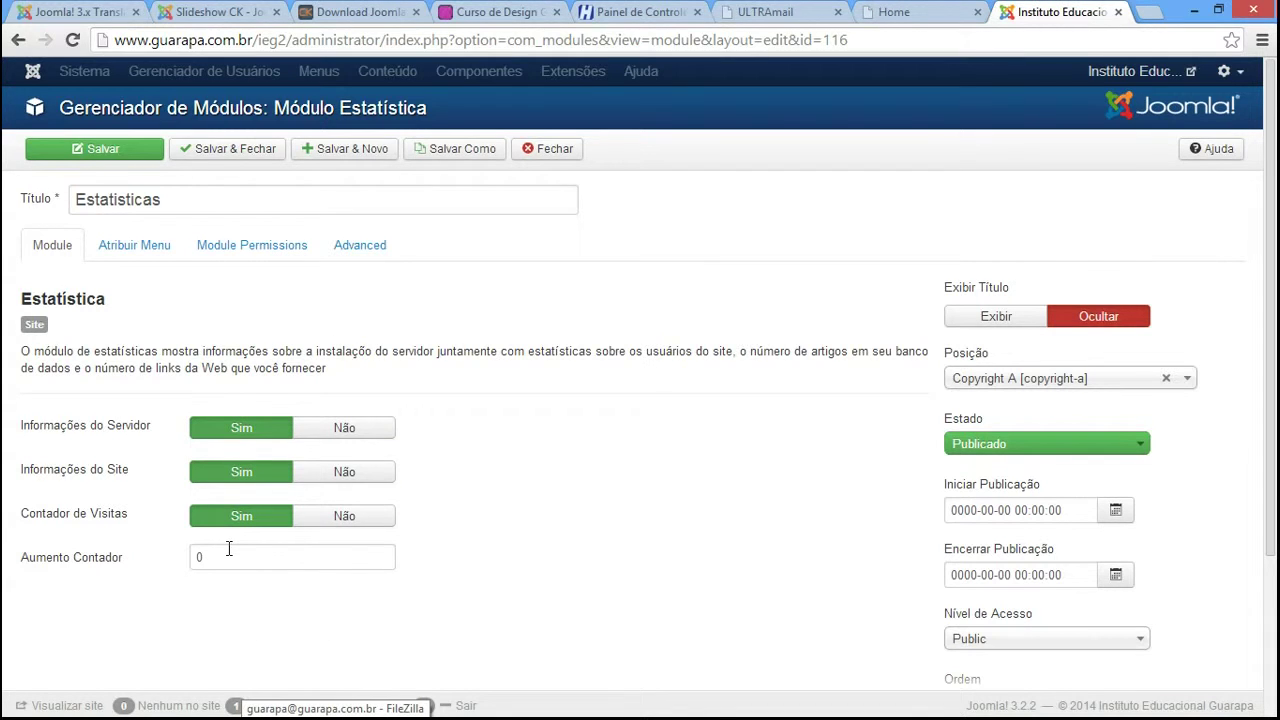
Step: Try a counter increase of 10 in Aumento Contador and restore it to 0
click(227, 555)
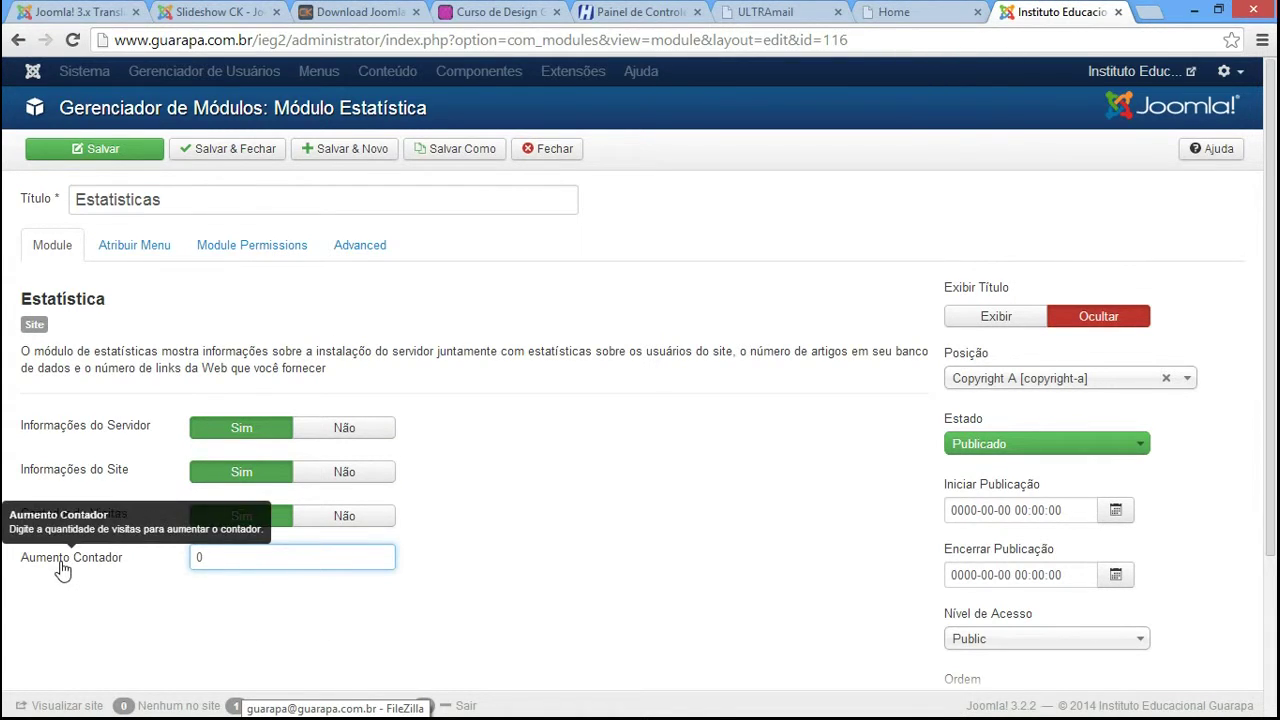
double_click(196, 558)
text(10)
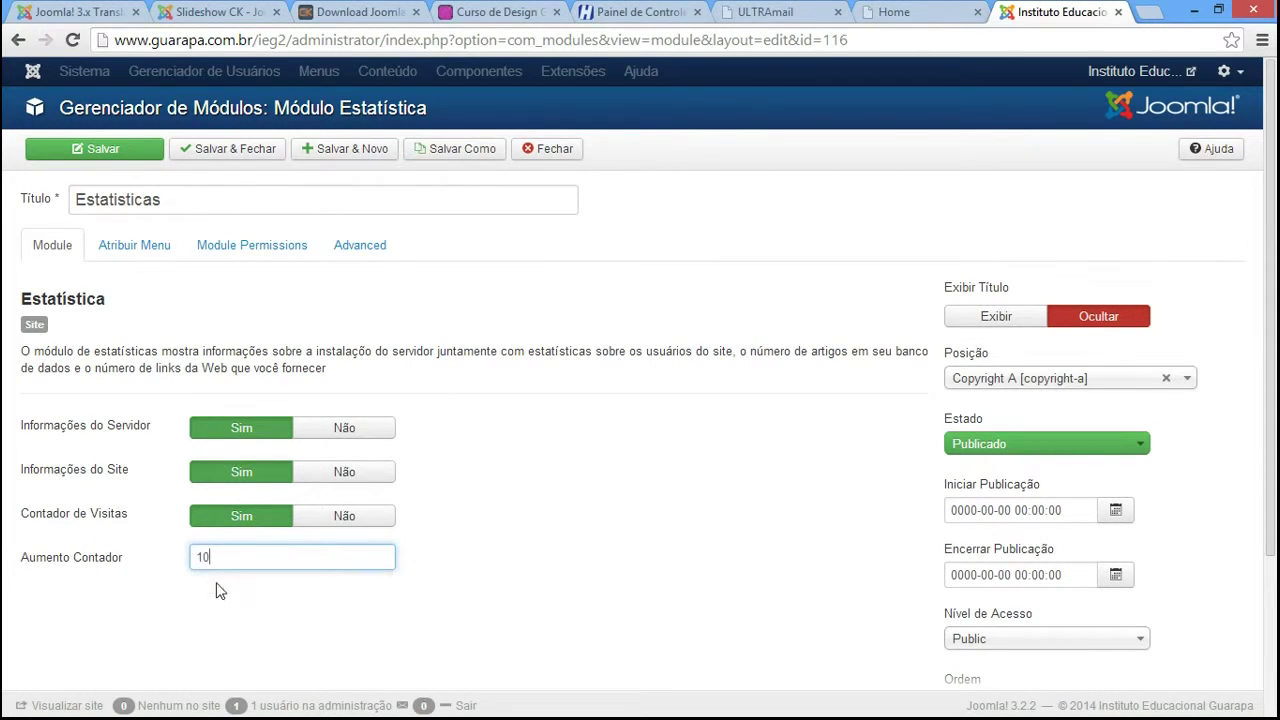
drag(208, 557, 177, 555)
text(0)
click(200, 625)
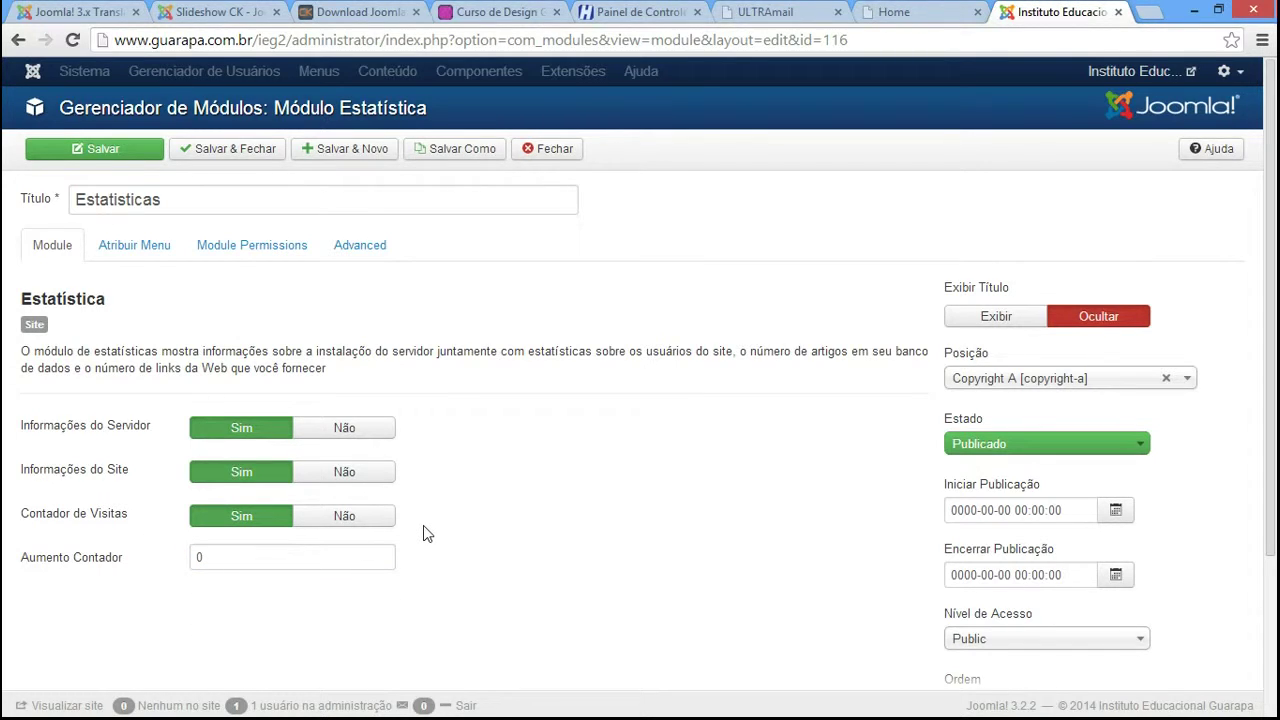
Step: Save the Estatisticas module and bring up the footer of the site's home page
click(113, 162)
key(ctrl+shift+Tab)
scroll(640, 400, down, 2)
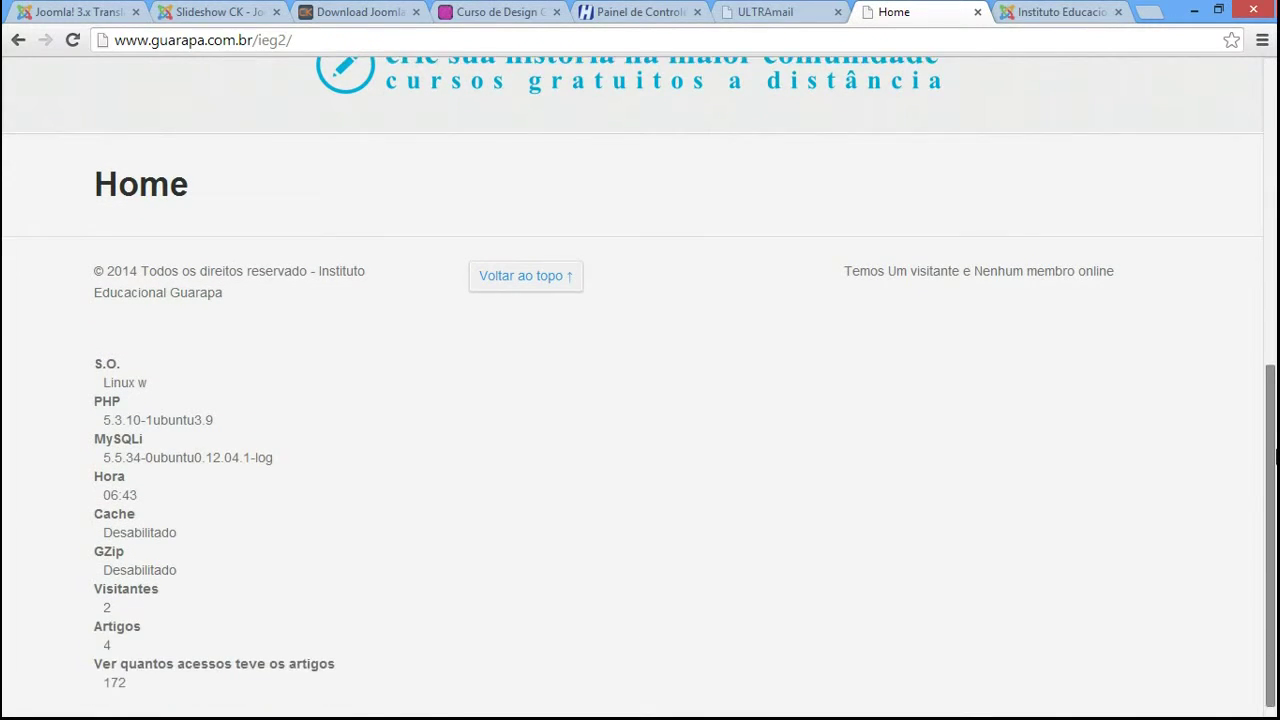
Step: Examine the server details and the visitor, article and article-access statistics in the home page footer
drag(189, 550, 71, 360)
click(71, 362)
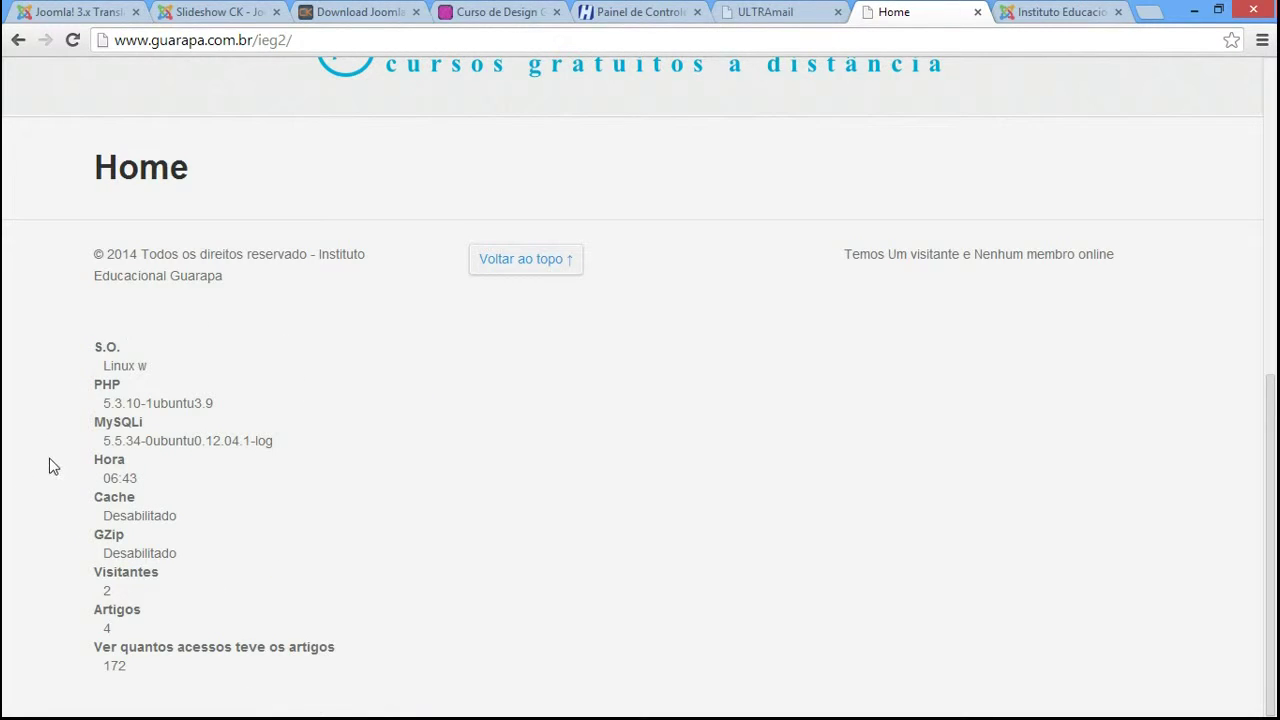
drag(94, 609, 90, 574)
click(158, 601)
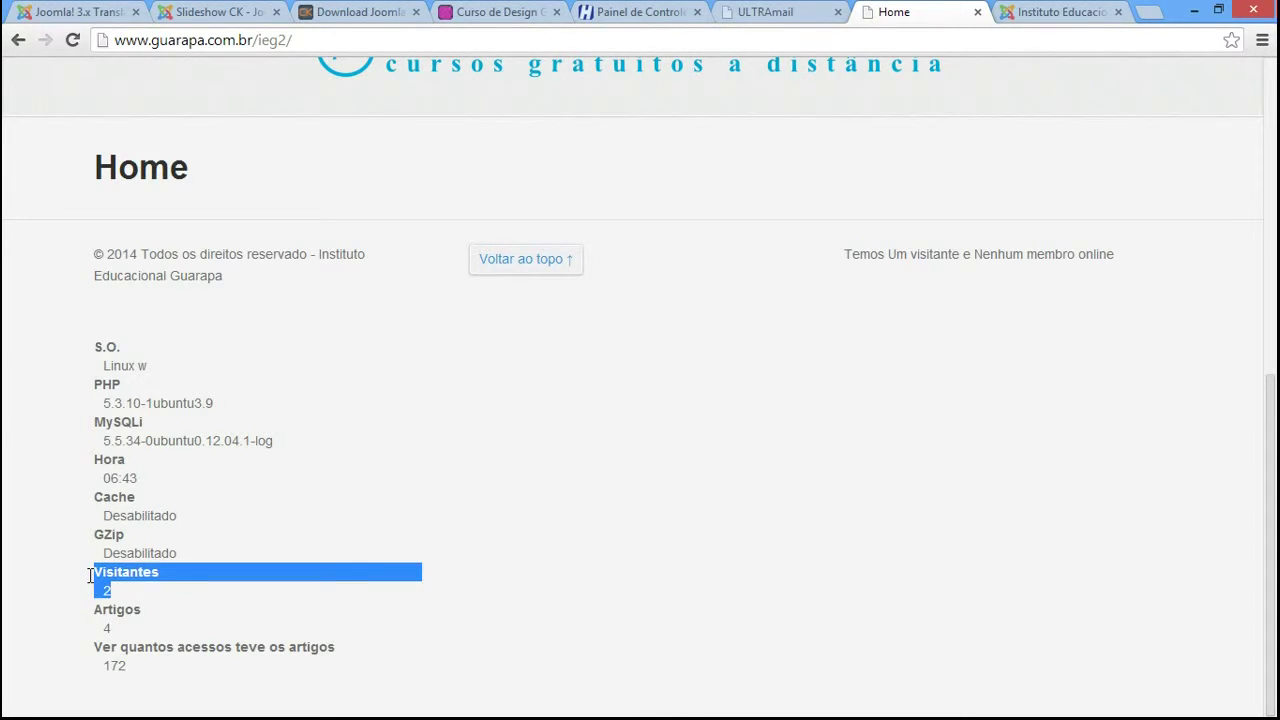
click(208, 616)
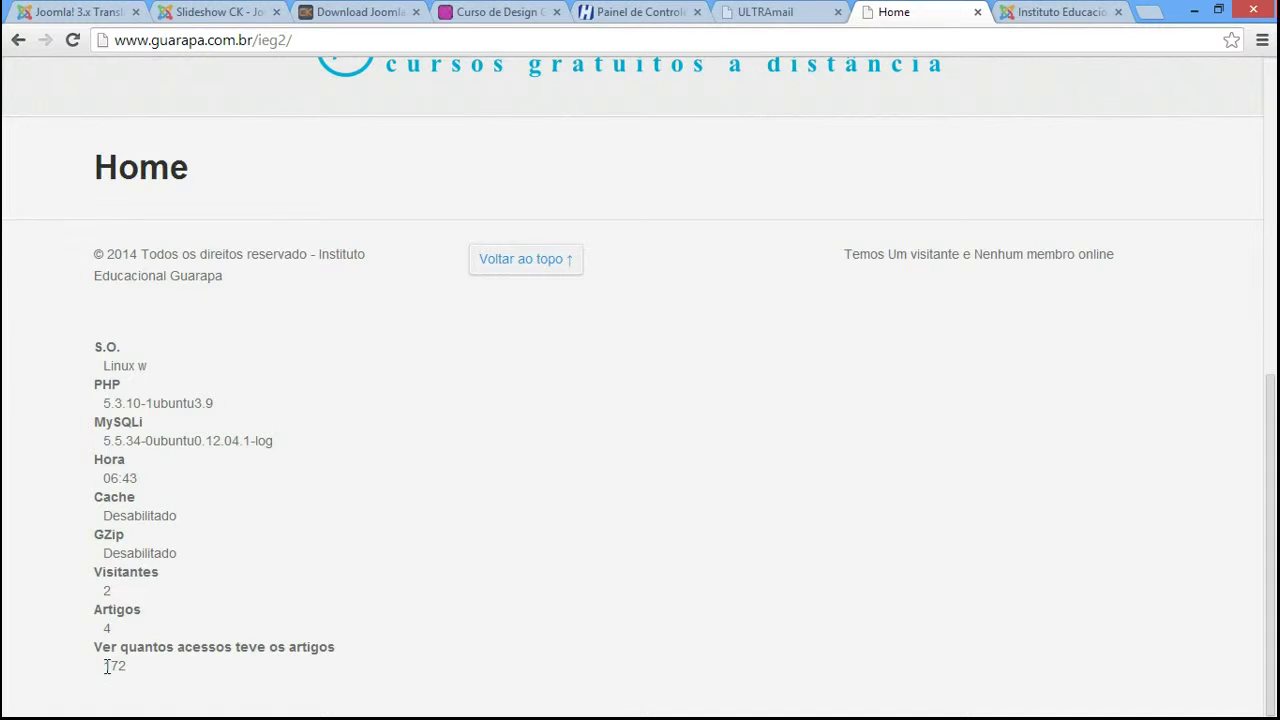
drag(106, 666, 136, 669)
click(138, 676)
drag(125, 666, 112, 667)
Step: Set Informações do Site and Informações do Servidor to Não in the Estatisticas module and save it
click(1005, 14)
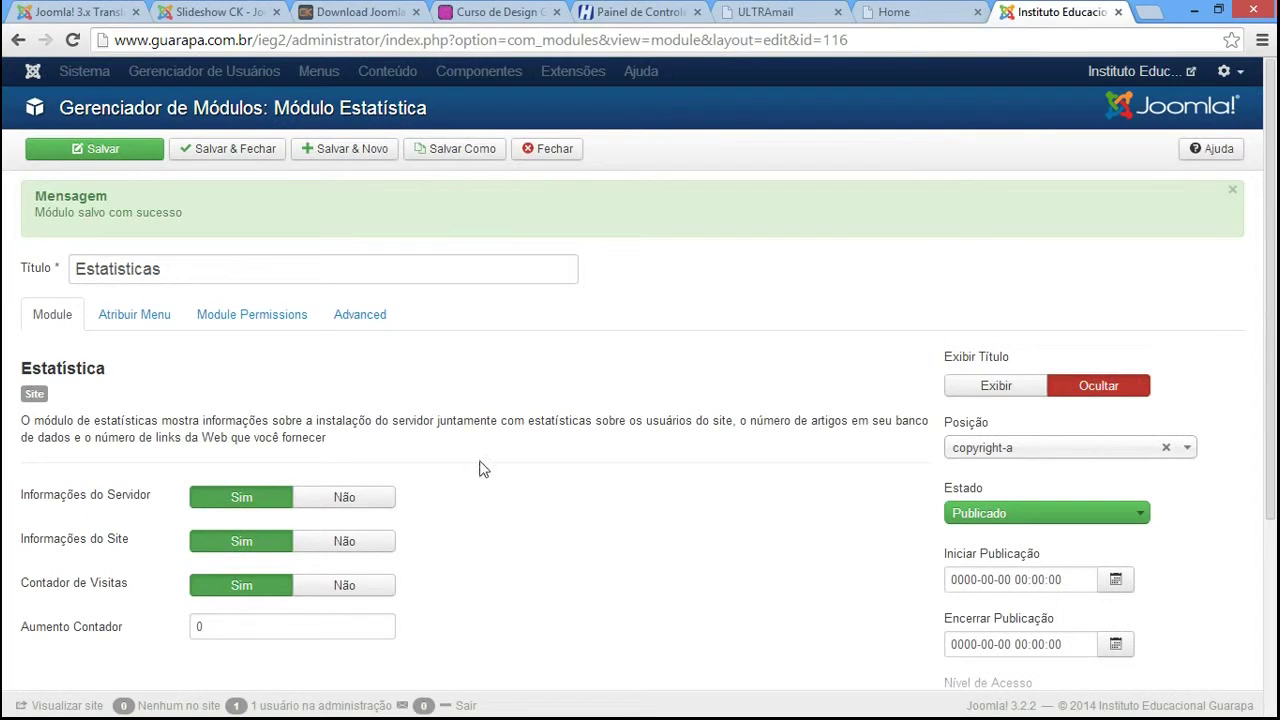
click(352, 545)
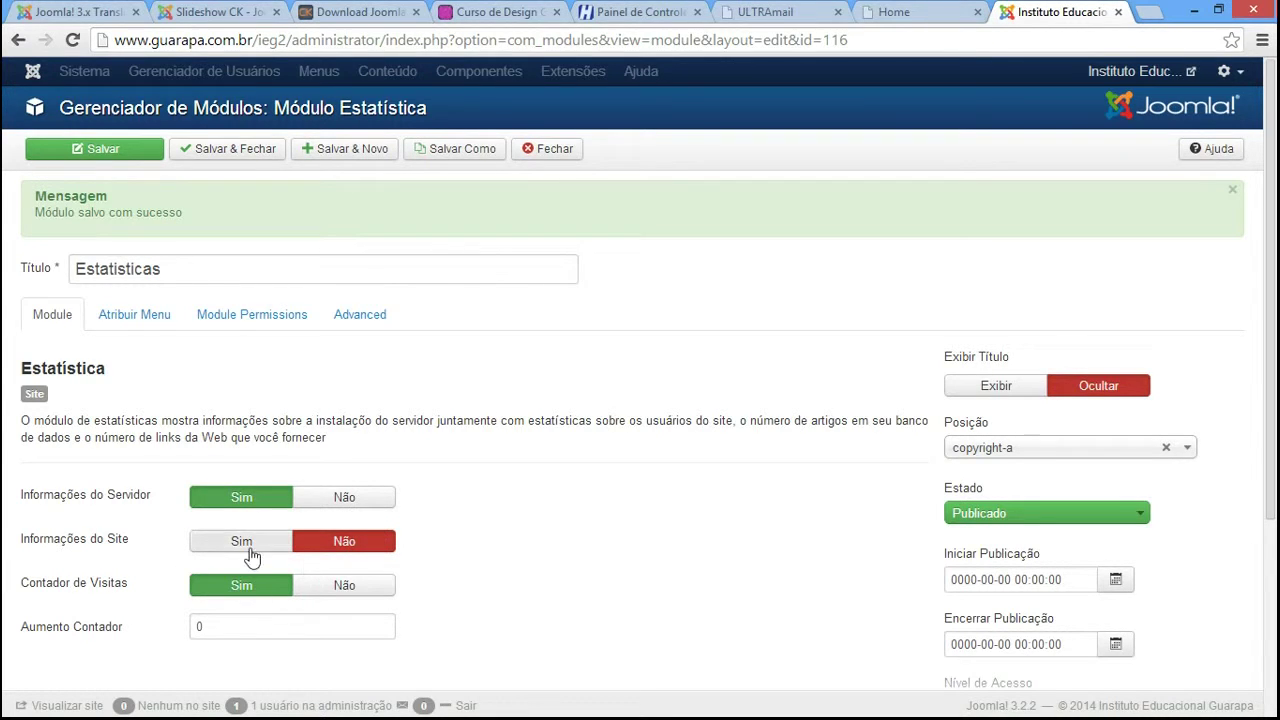
click(250, 551)
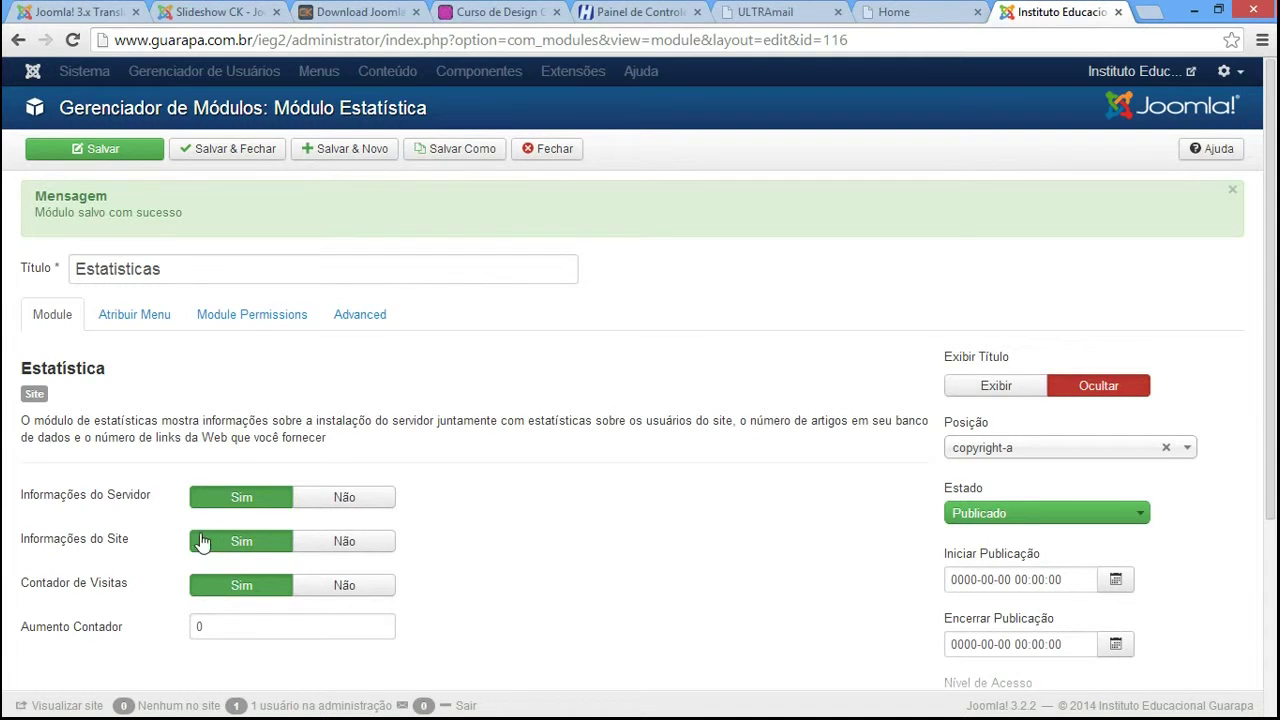
click(356, 541)
click(344, 503)
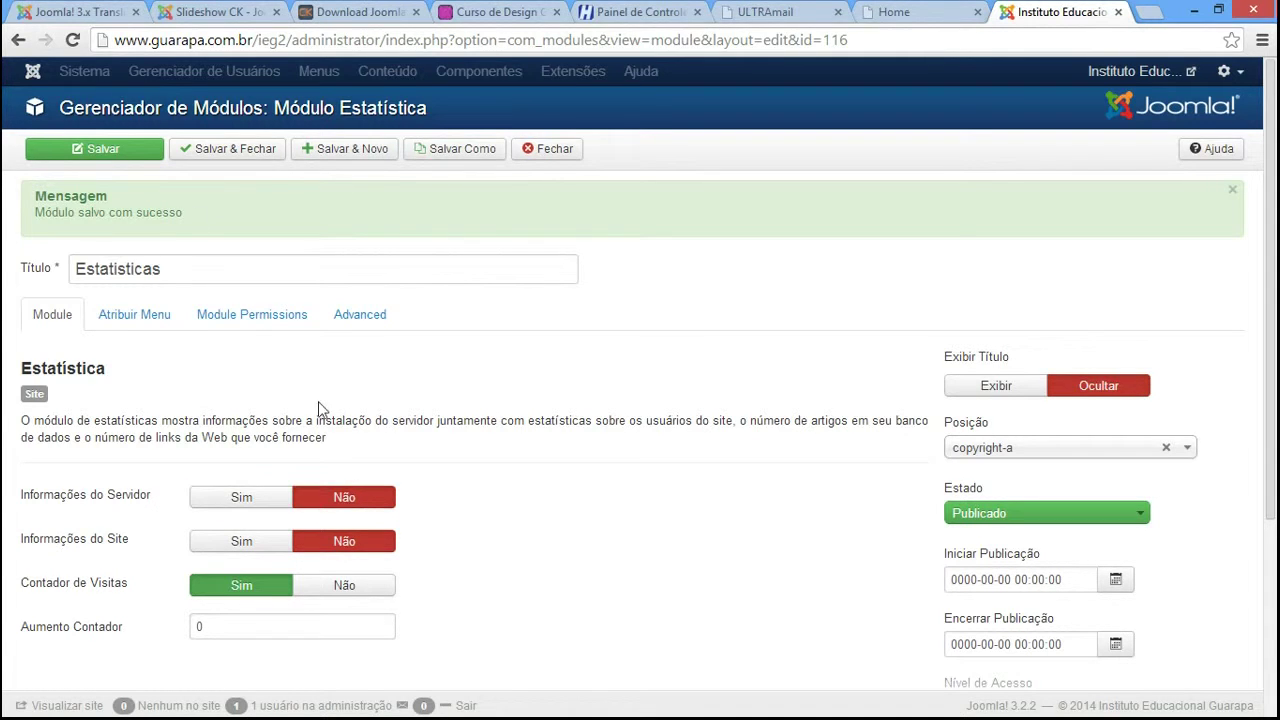
click(92, 150)
Step: Reload the site's home page, check the article-access counter in the footer, and return to the module editor
click(868, 11)
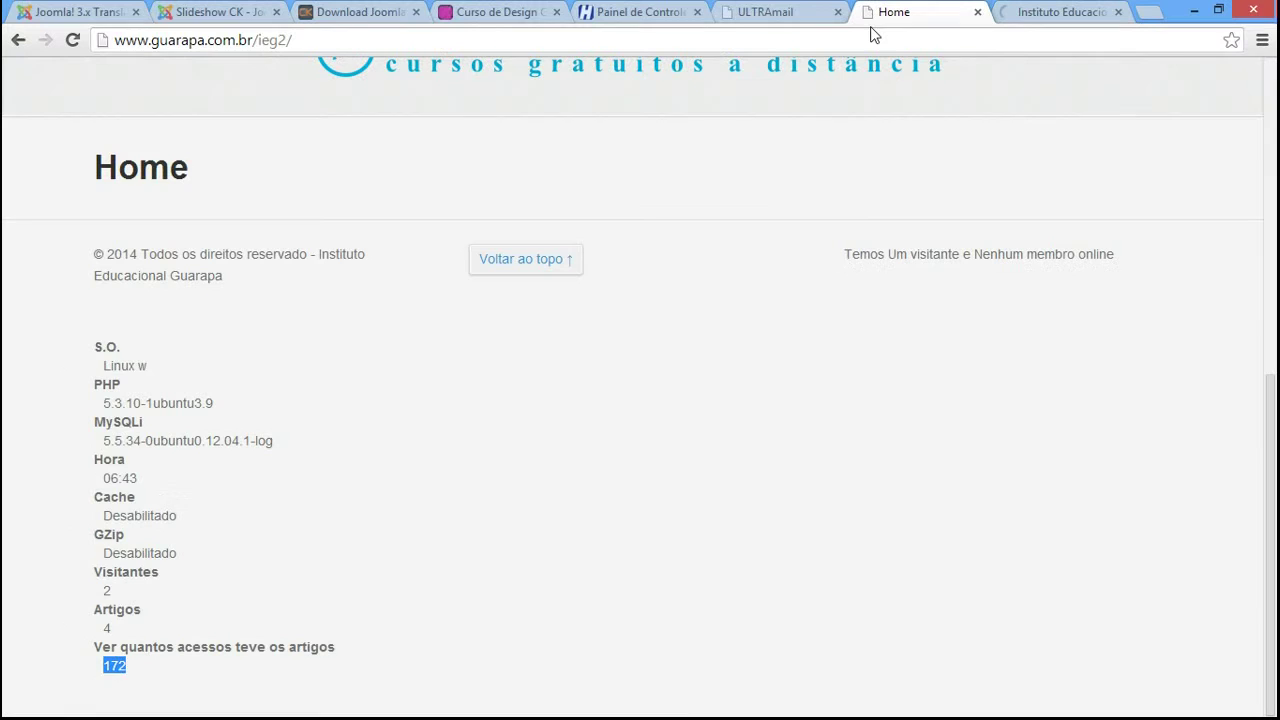
key(F5)
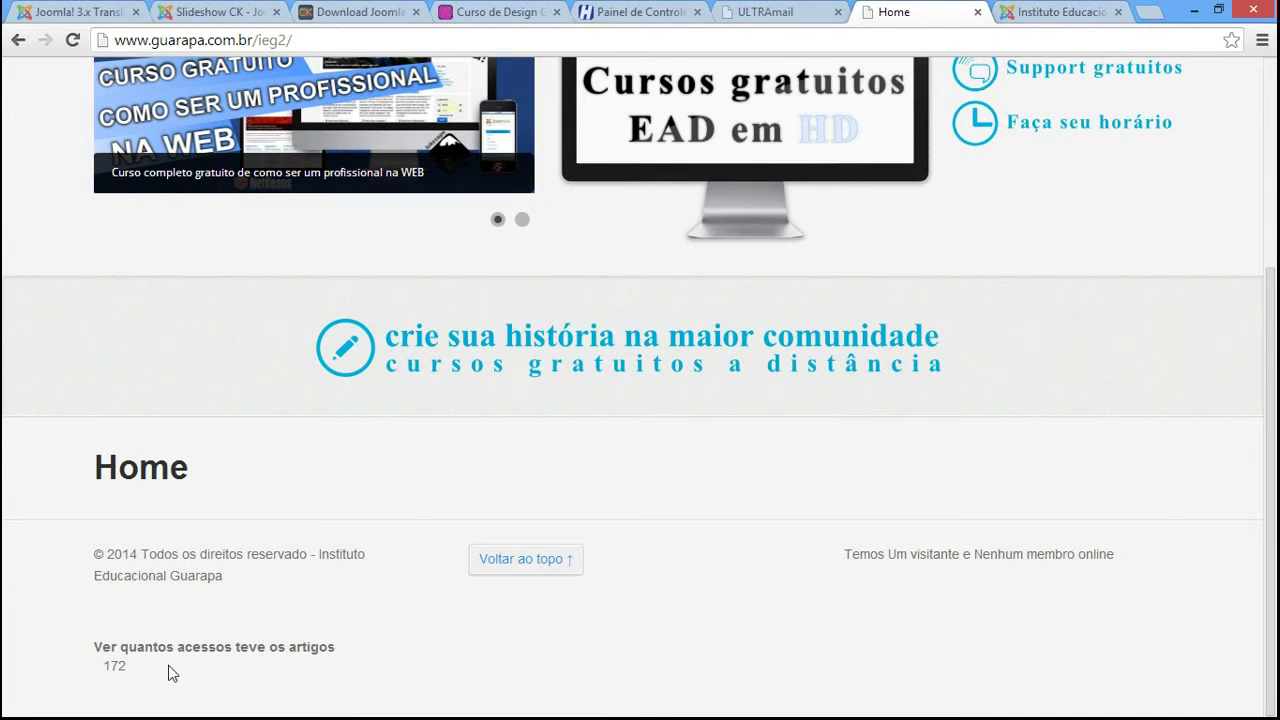
key(ctrl+Tab)
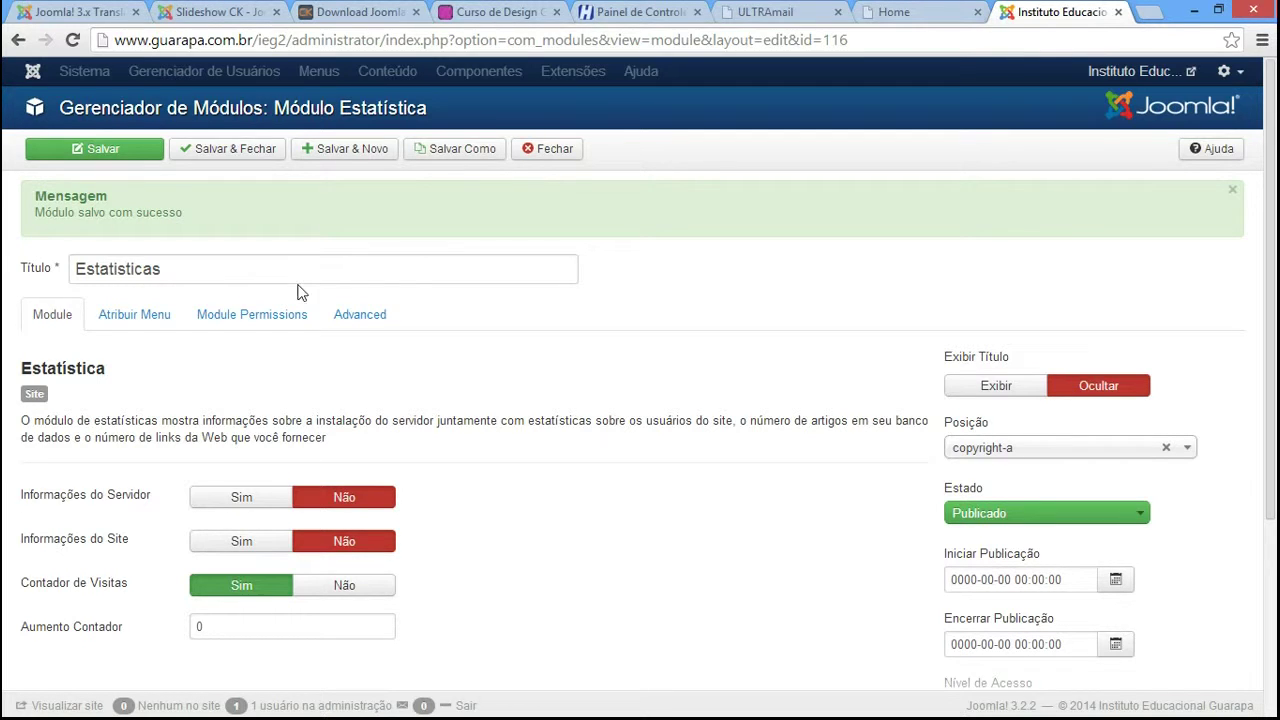
Step: Close the Estatisticas module and start a new module of type Últimos usuários
click(1073, 450)
click(546, 148)
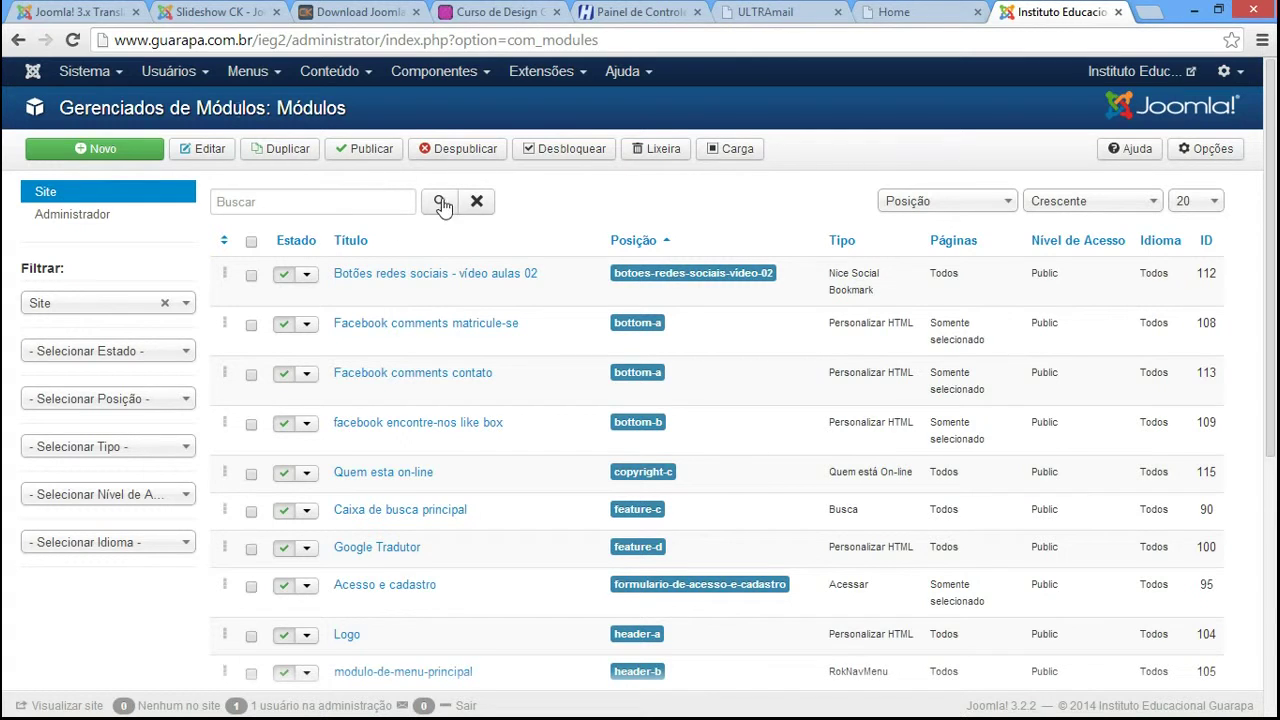
click(104, 148)
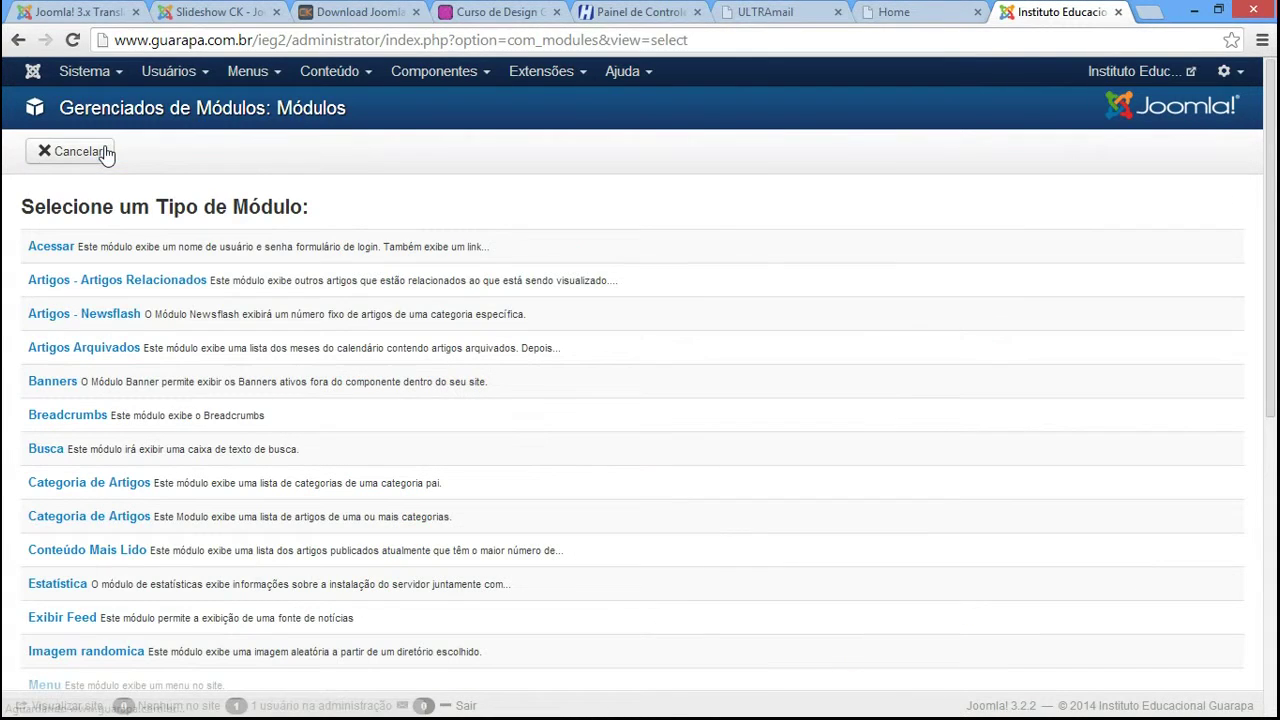
scroll(1057, 302, down, 6)
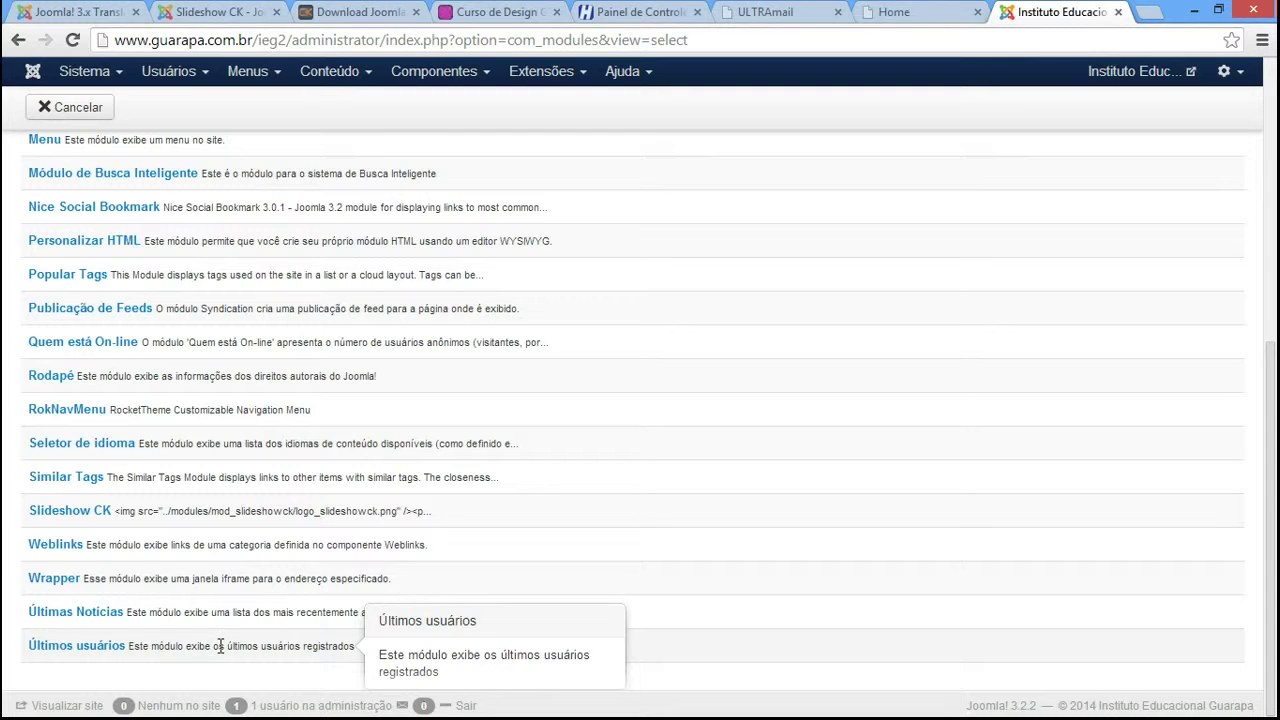
click(107, 645)
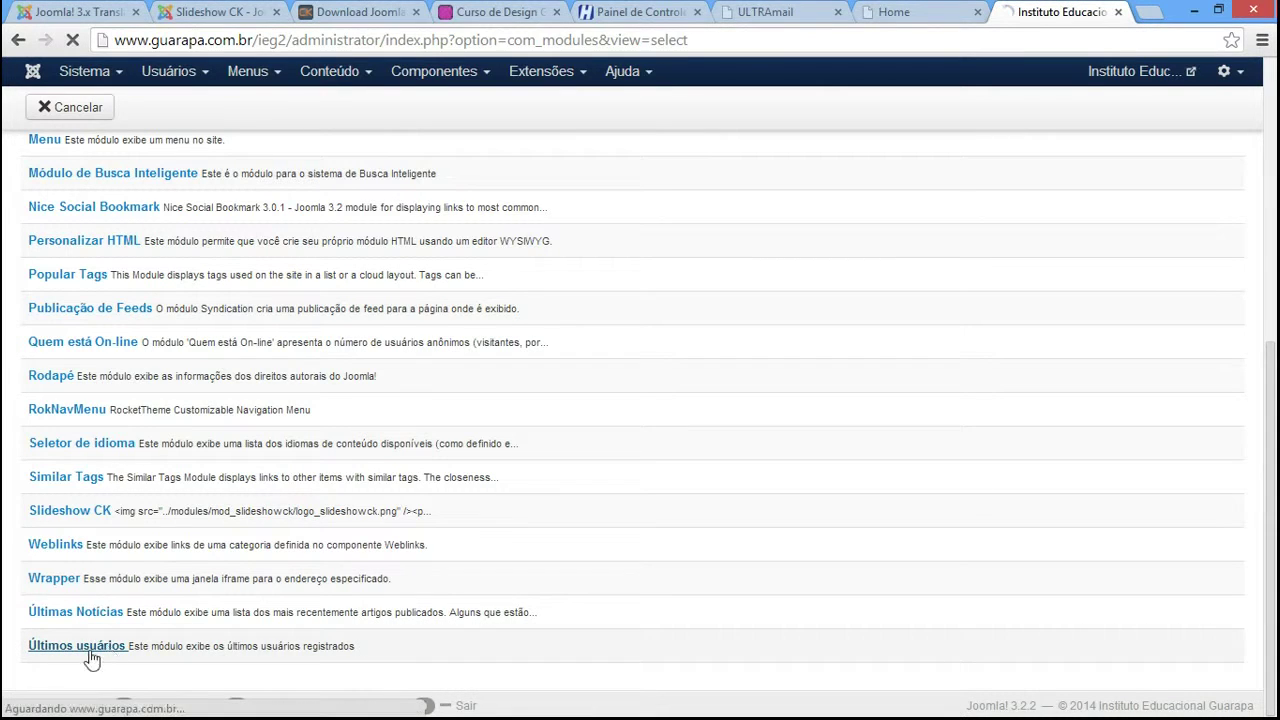
click(30, 646)
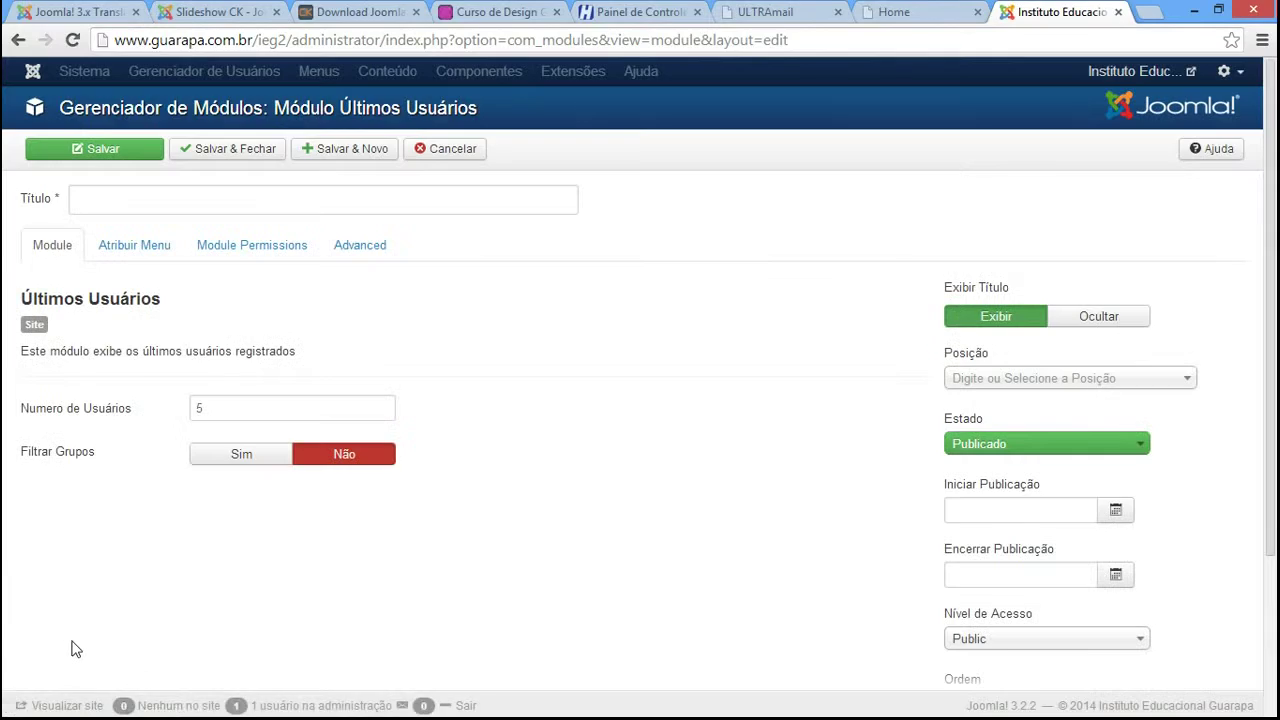
Step: Title the new module Últimos usuários and review its Numero de Usuários setting
click(147, 196)
text(U)
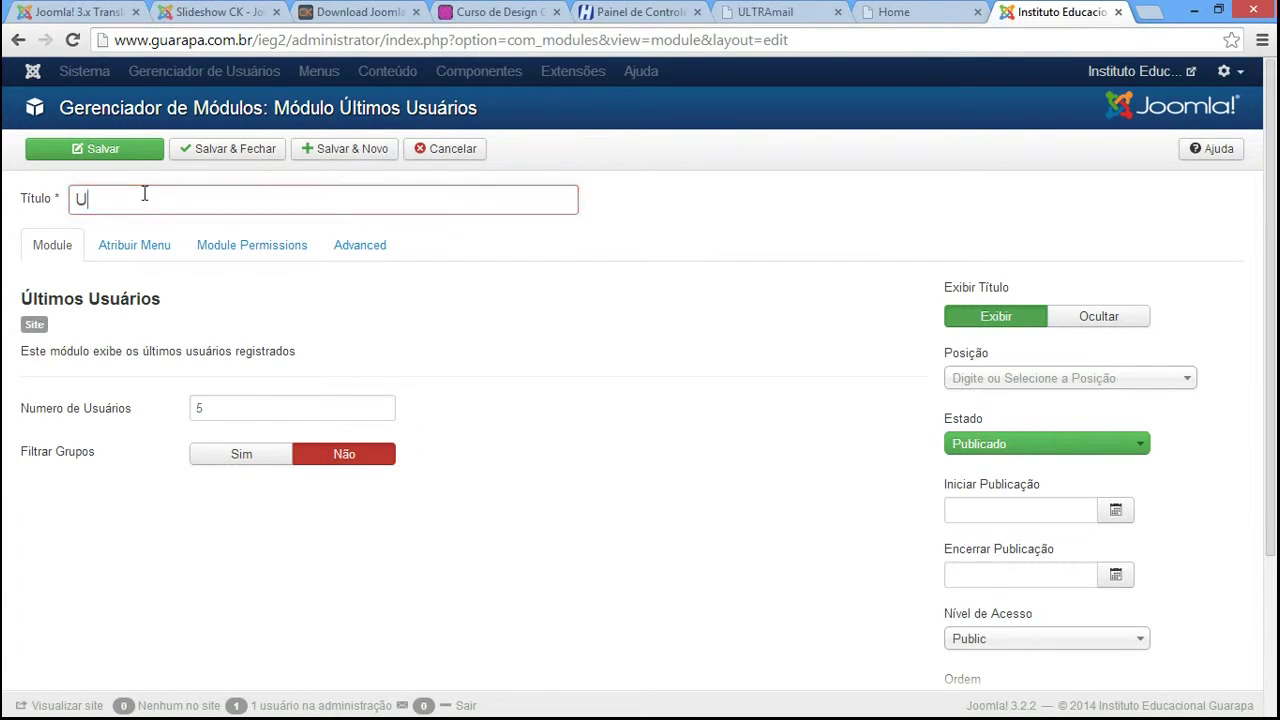
text(ltimos usuarios)
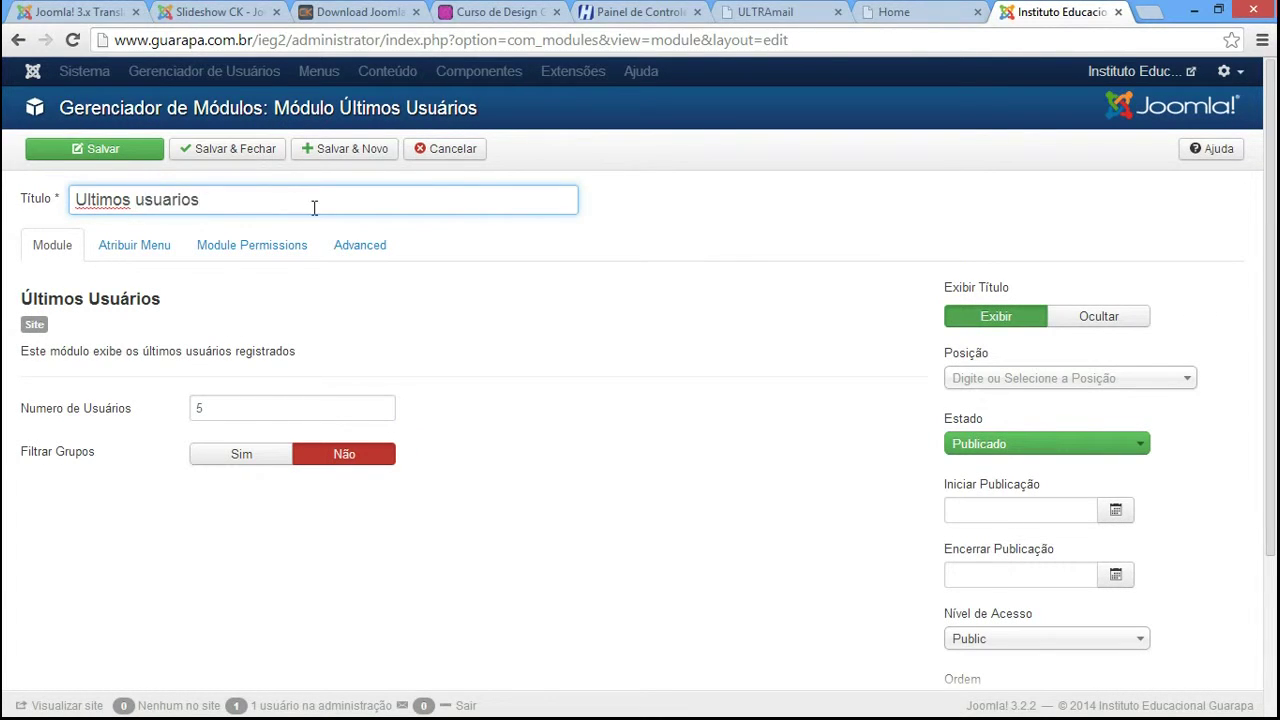
key(ctrl+a)
text(Últimos usuários)
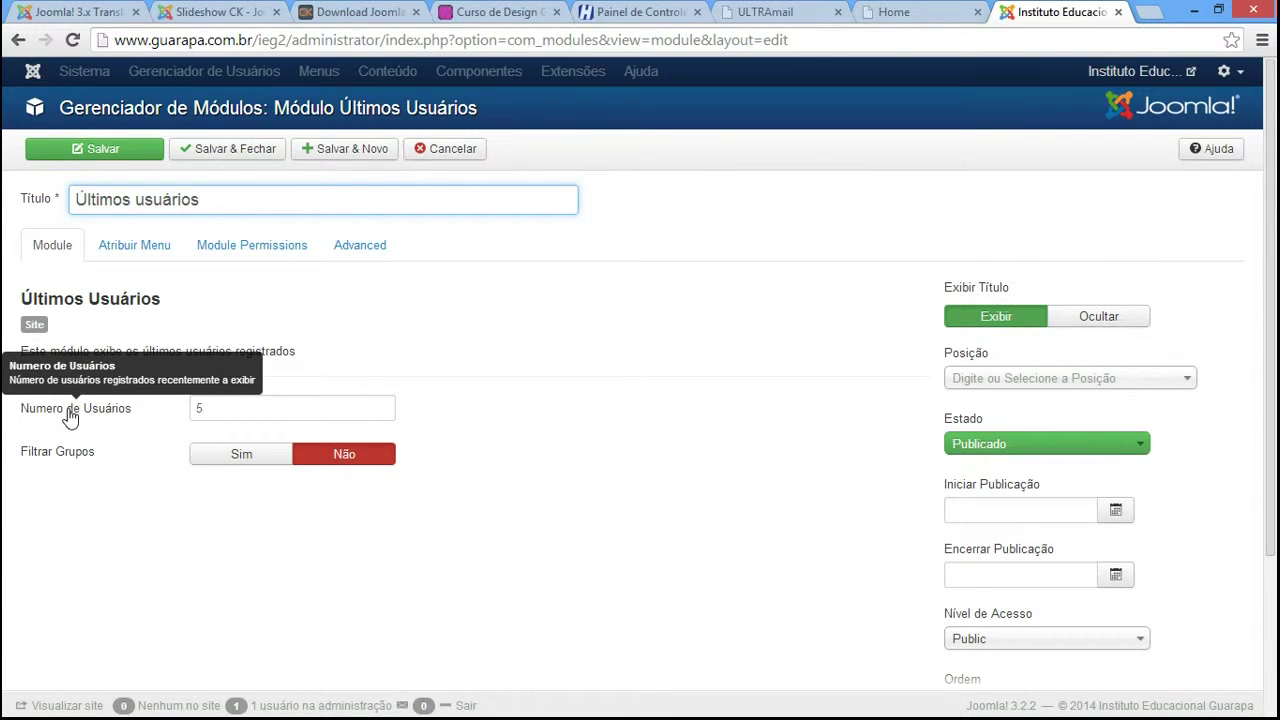
drag(225, 408, 196, 407)
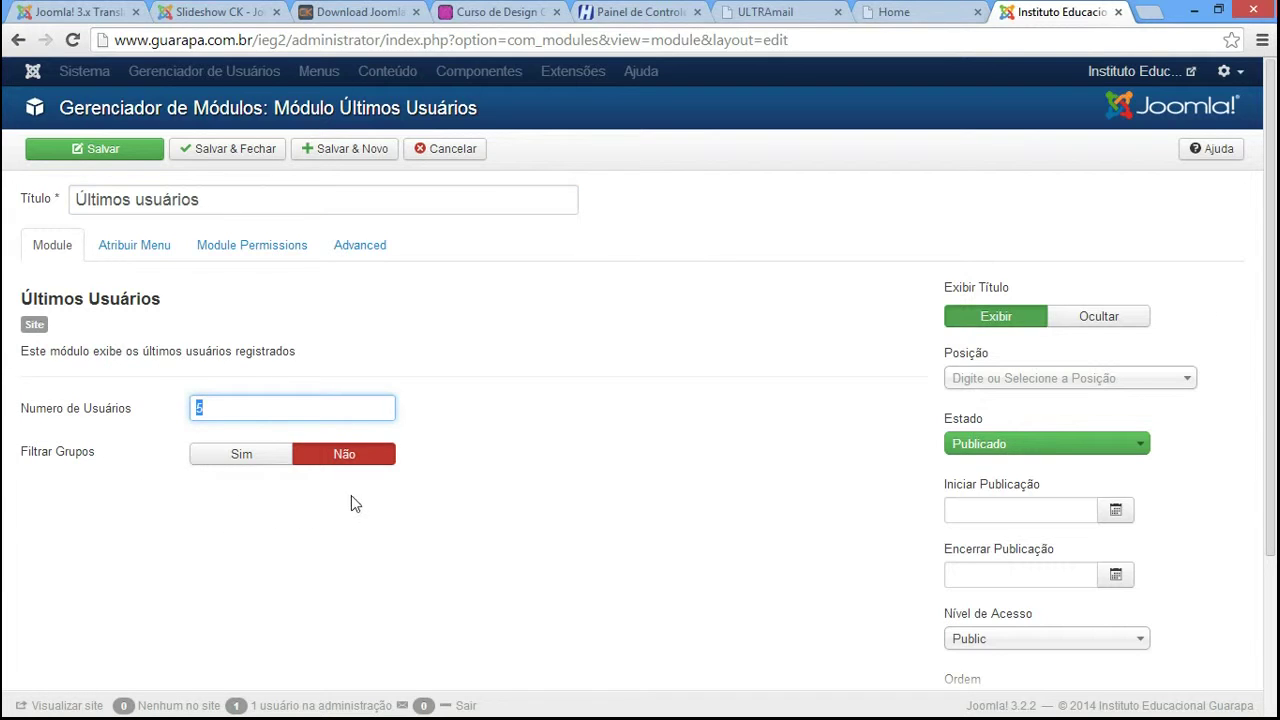
click(123, 514)
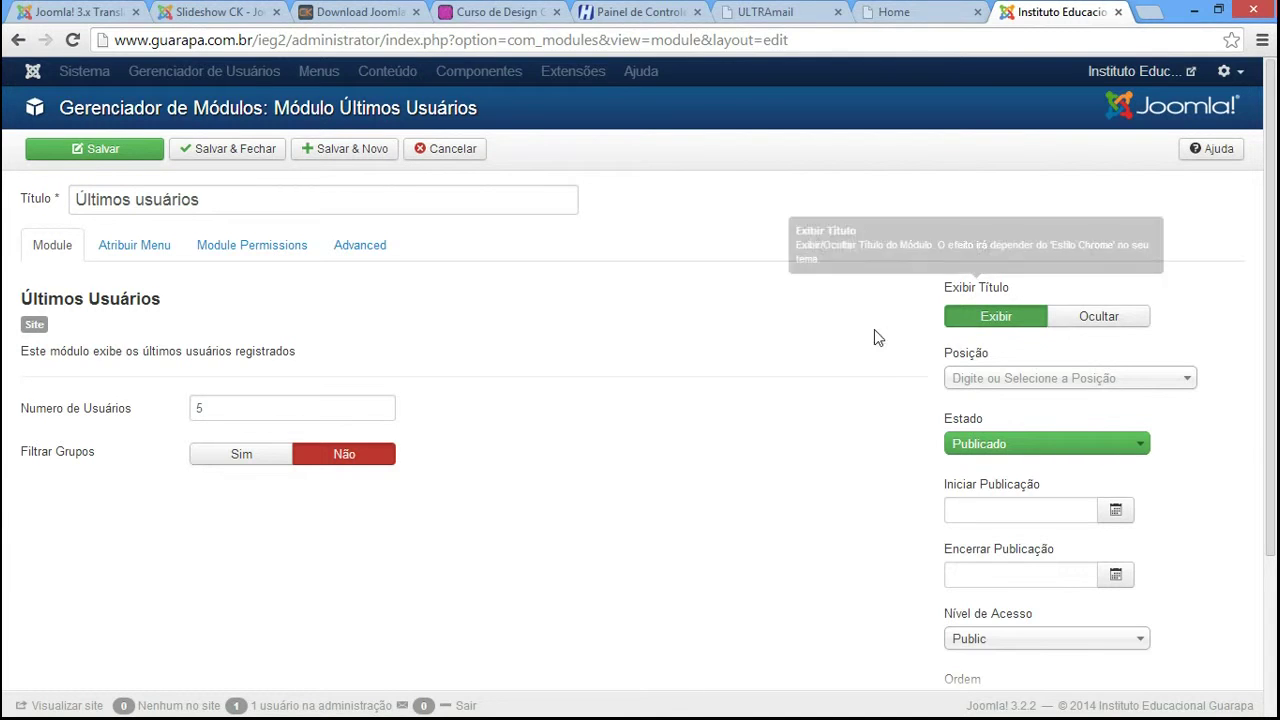
Step: Hide the Últimos usuários module's title on the site and assign the module to position Copyright C [copyright-c]
click(1106, 318)
click(1056, 379)
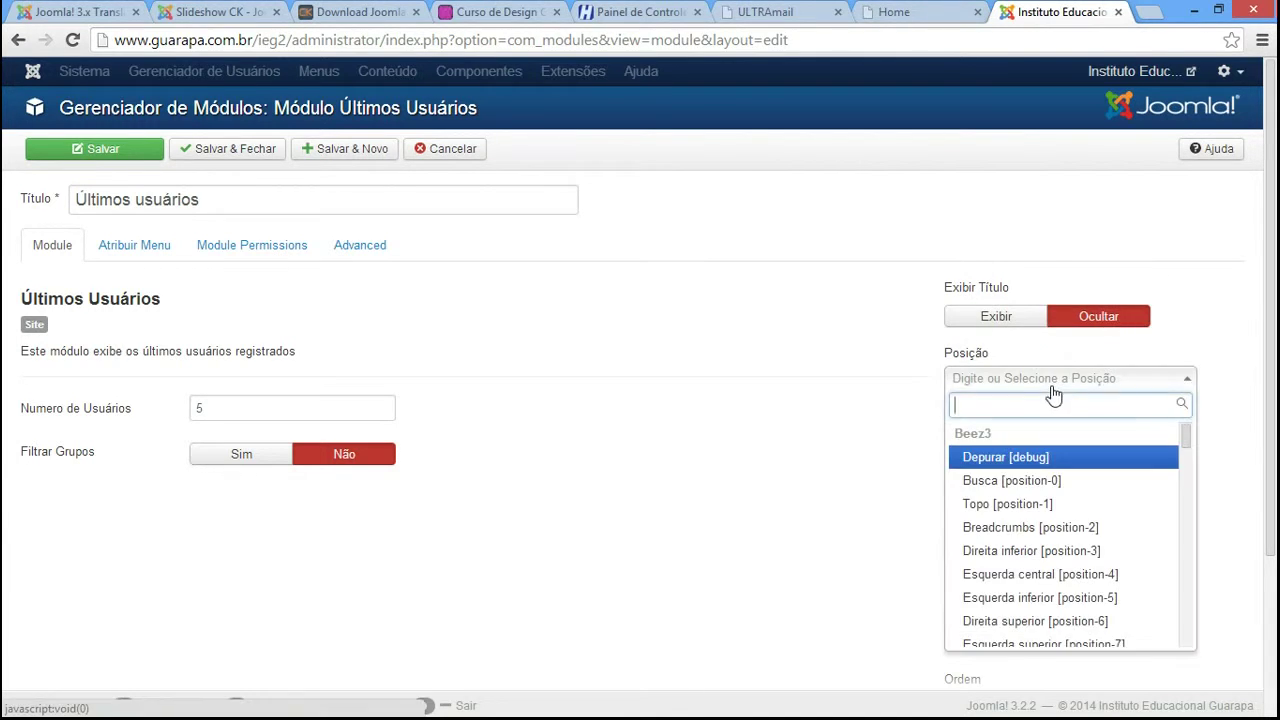
text(copy)
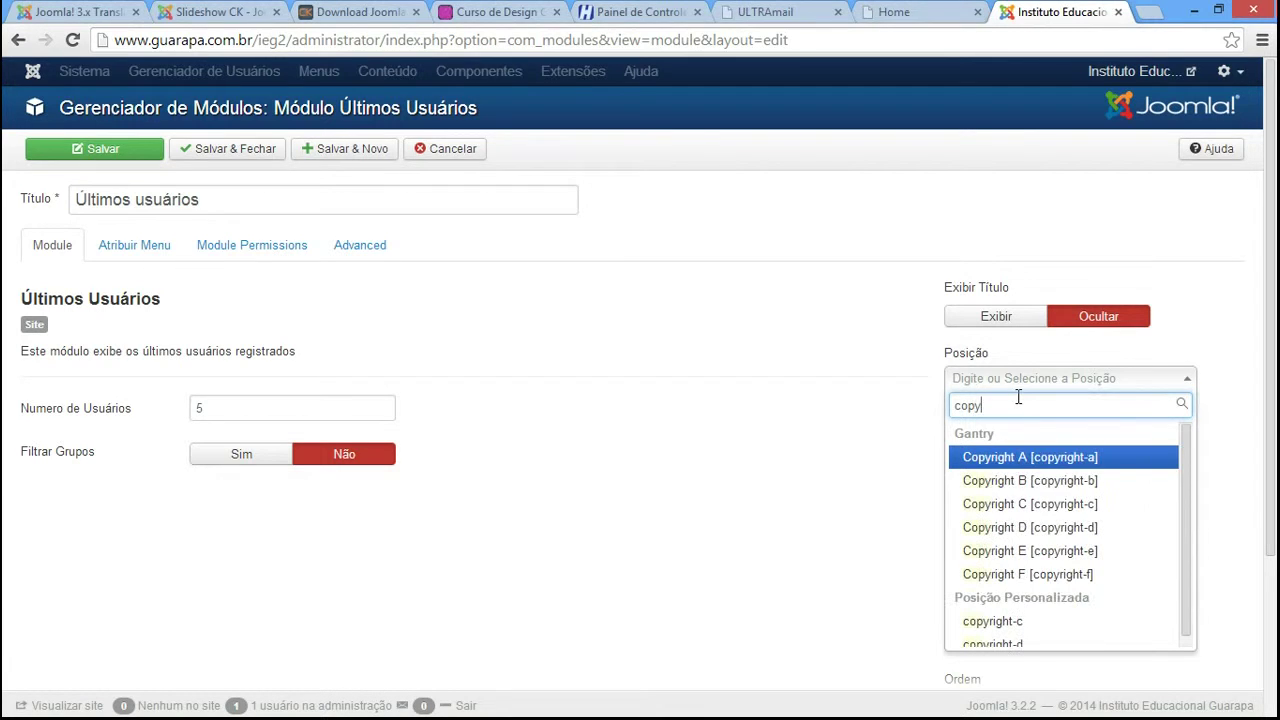
click(1040, 504)
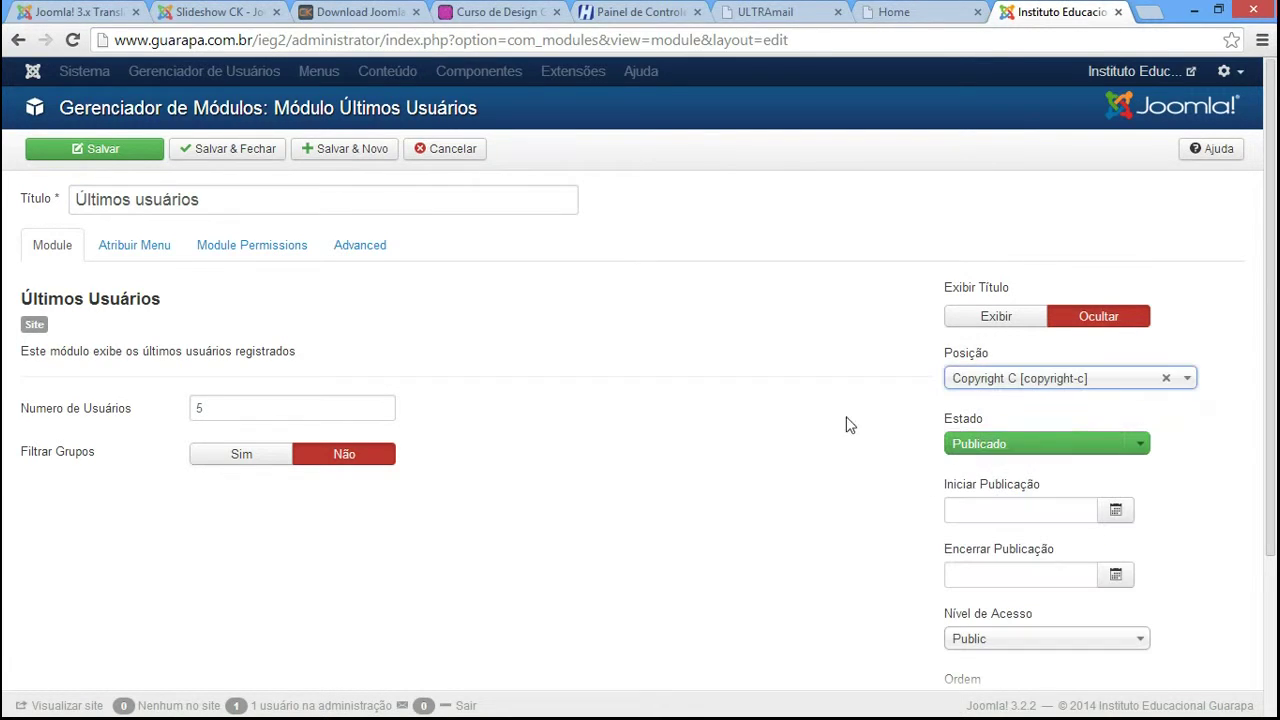
Step: Change the Últimos usuários module's position to Copyright D [copyright-d] and save the module
key(Down)
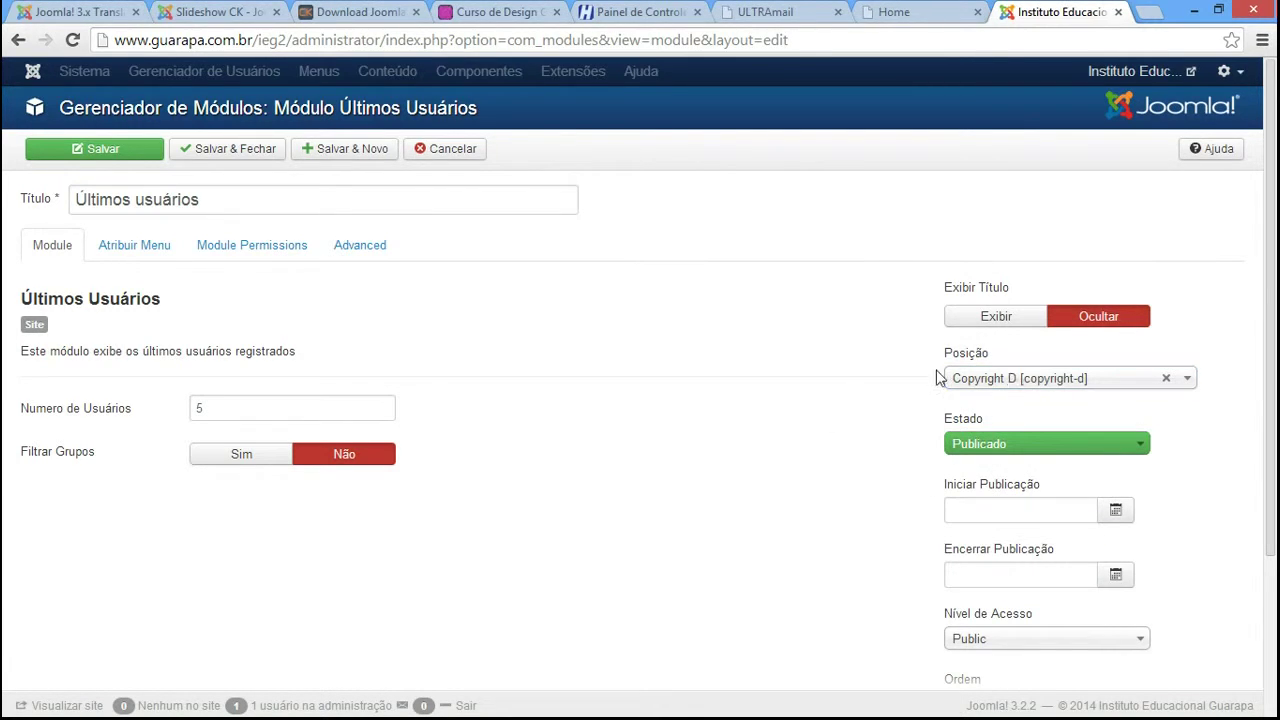
click(134, 166)
Step: Reload the site's home page, check the list of latest registered users in the footer, and review the page from header to footer
key(ctrl+shift+Tab)
key(F5)
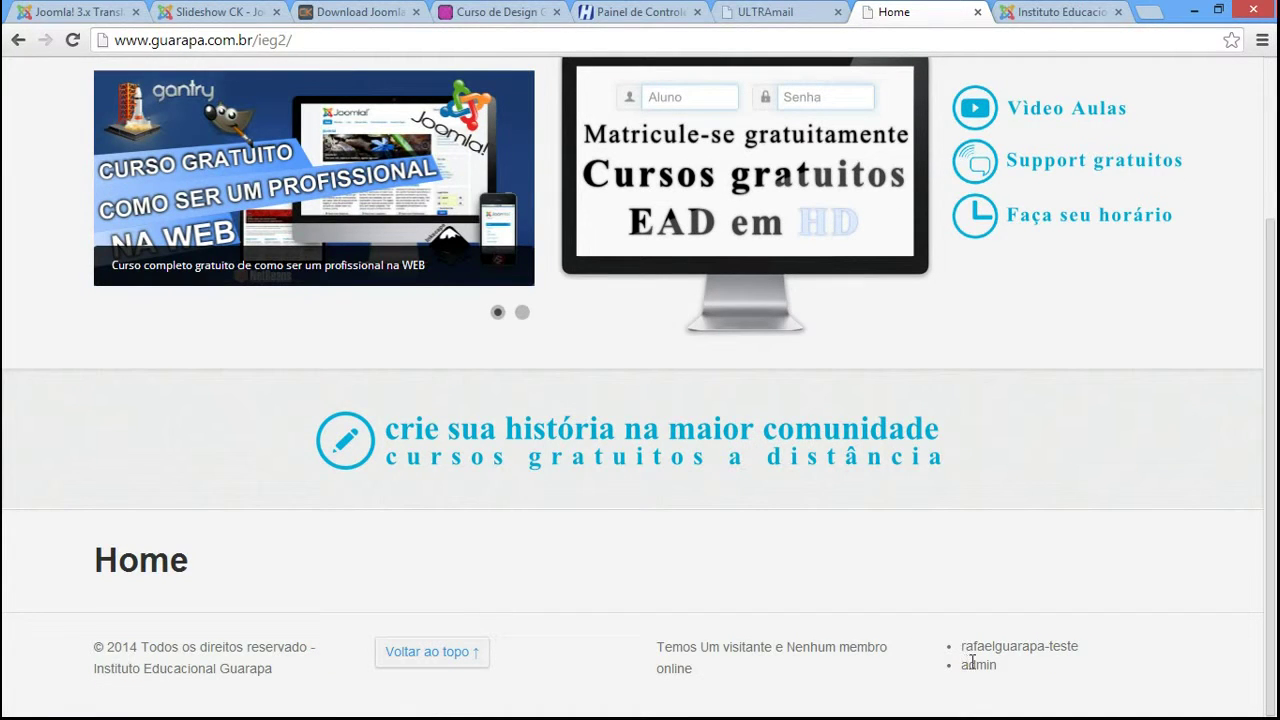
drag(998, 668, 958, 646)
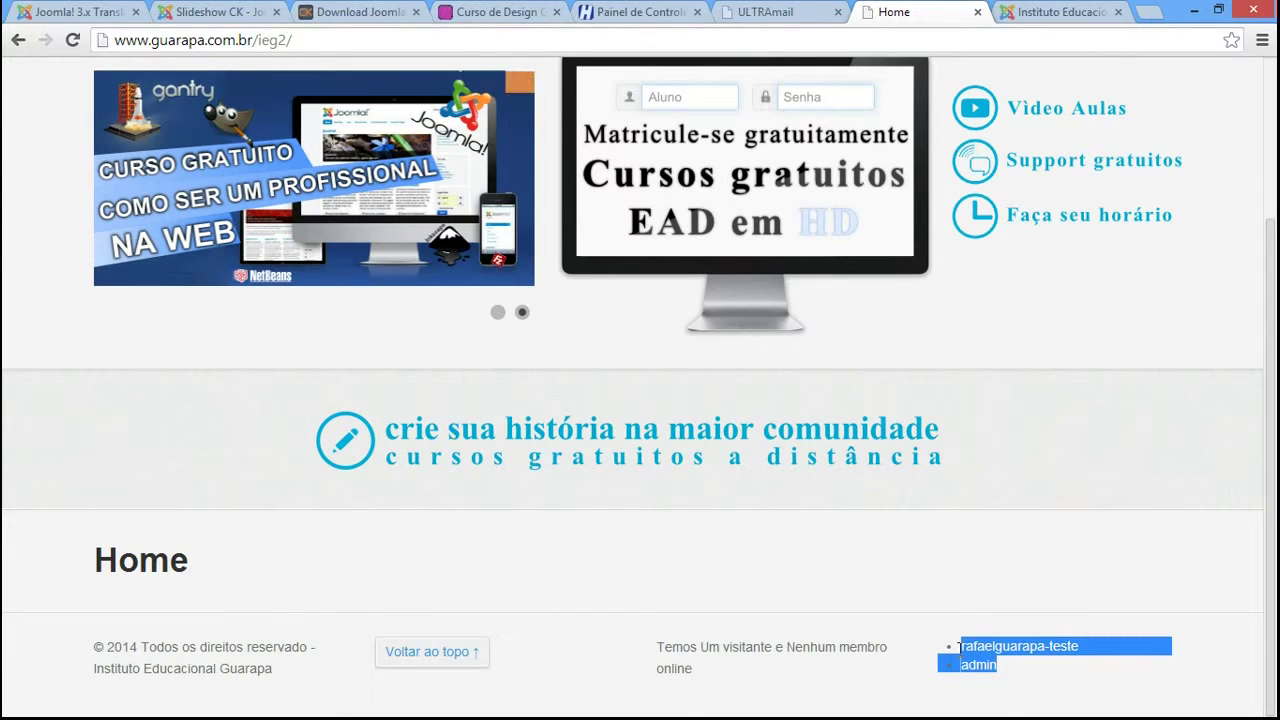
double_click(978, 665)
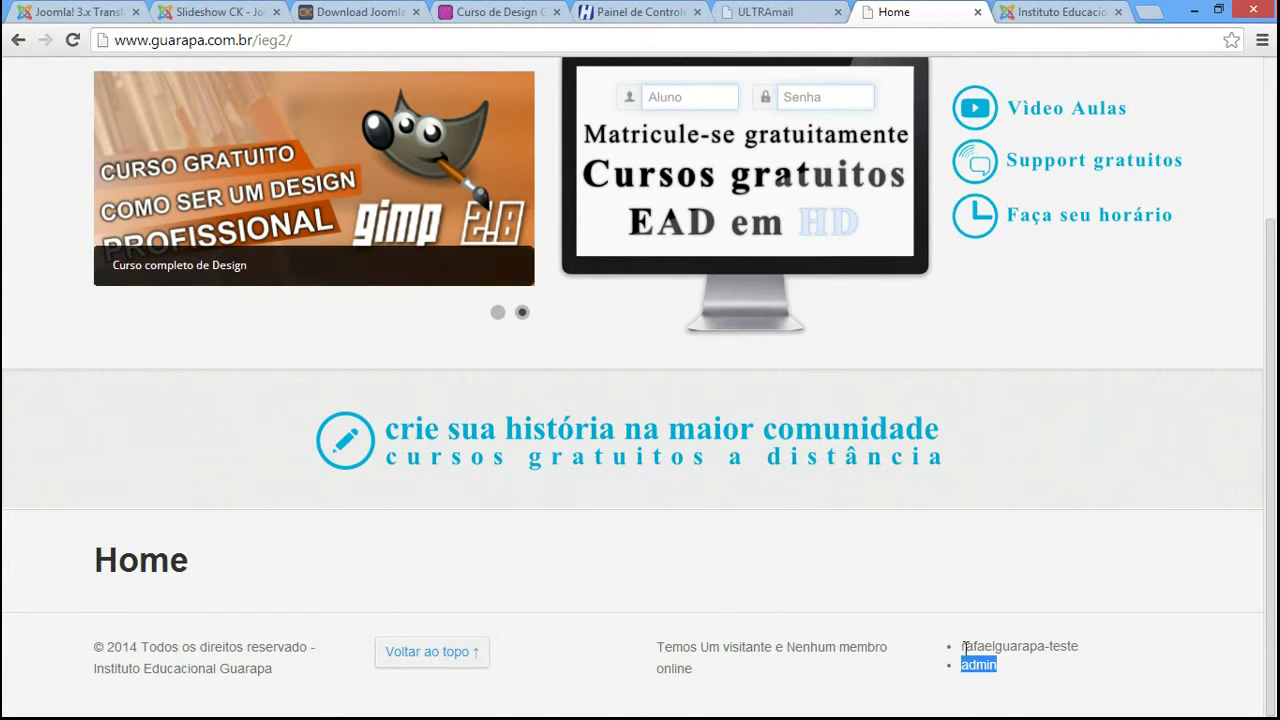
drag(963, 646, 1095, 646)
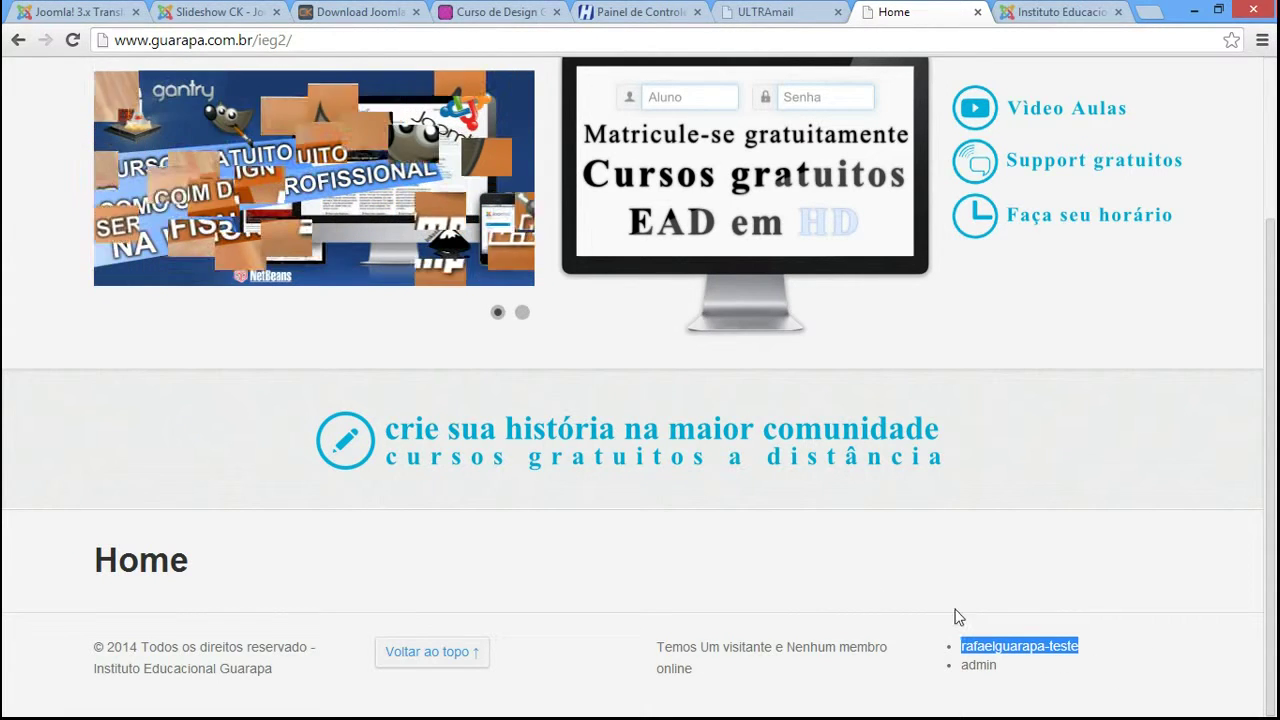
click(1082, 666)
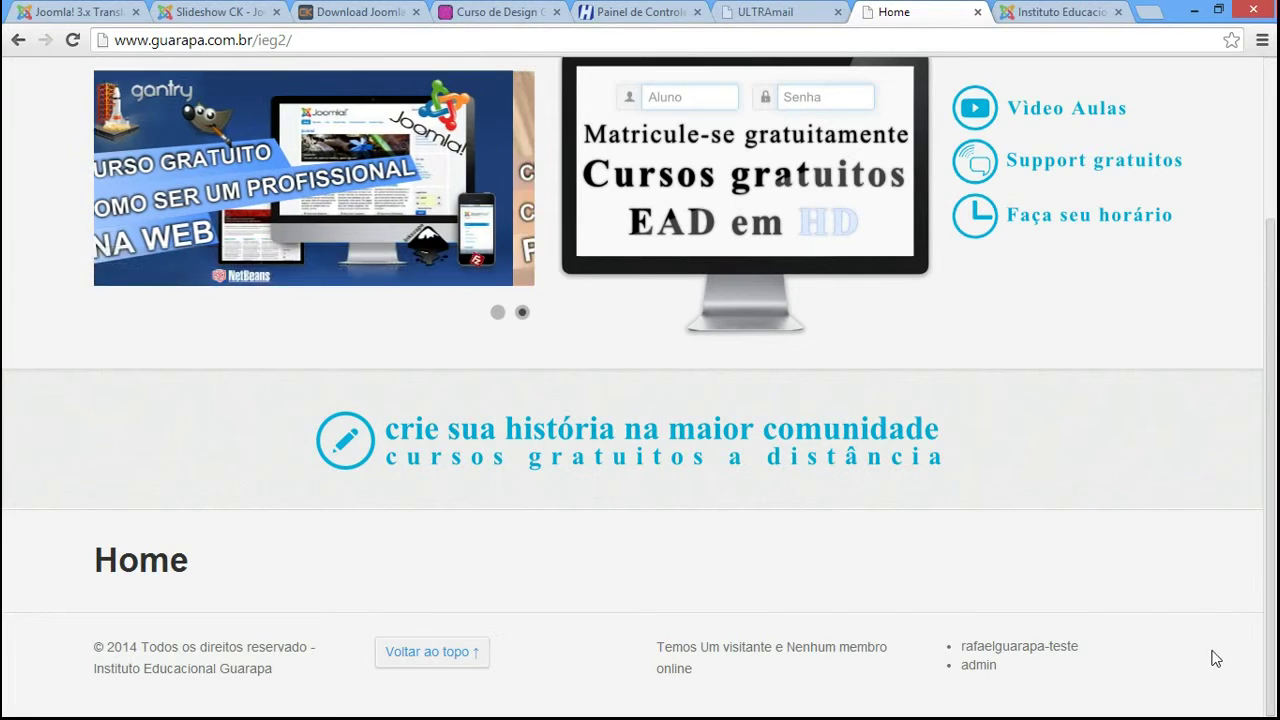
scroll(1183, 651, up, 1)
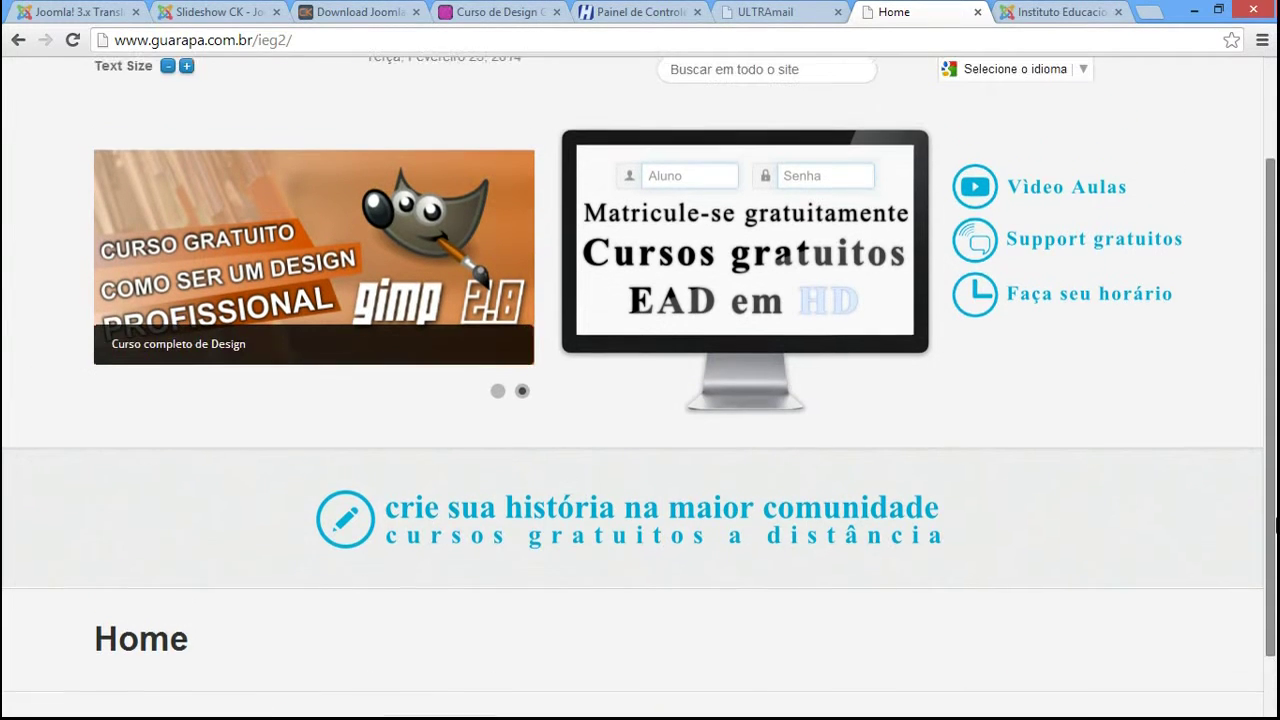
scroll(1249, 389, up, 2)
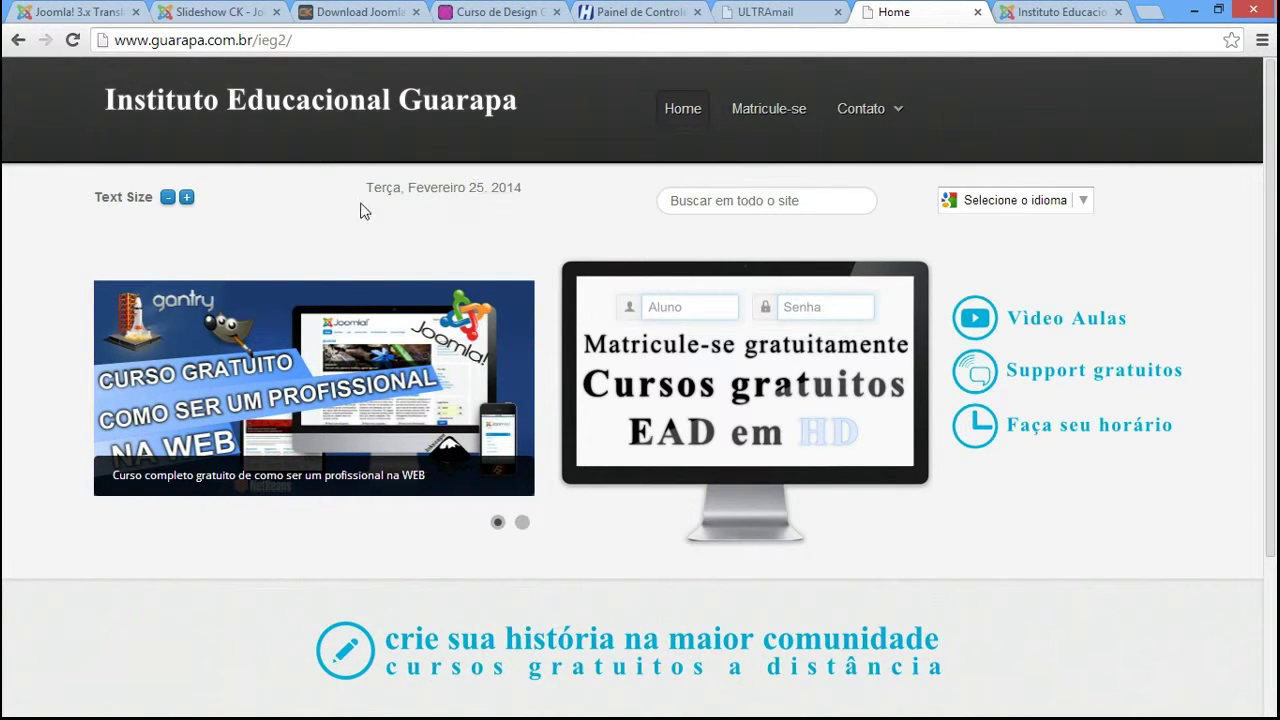
drag(1274, 252, 1275, 265)
scroll(1262, 393, down, 1)
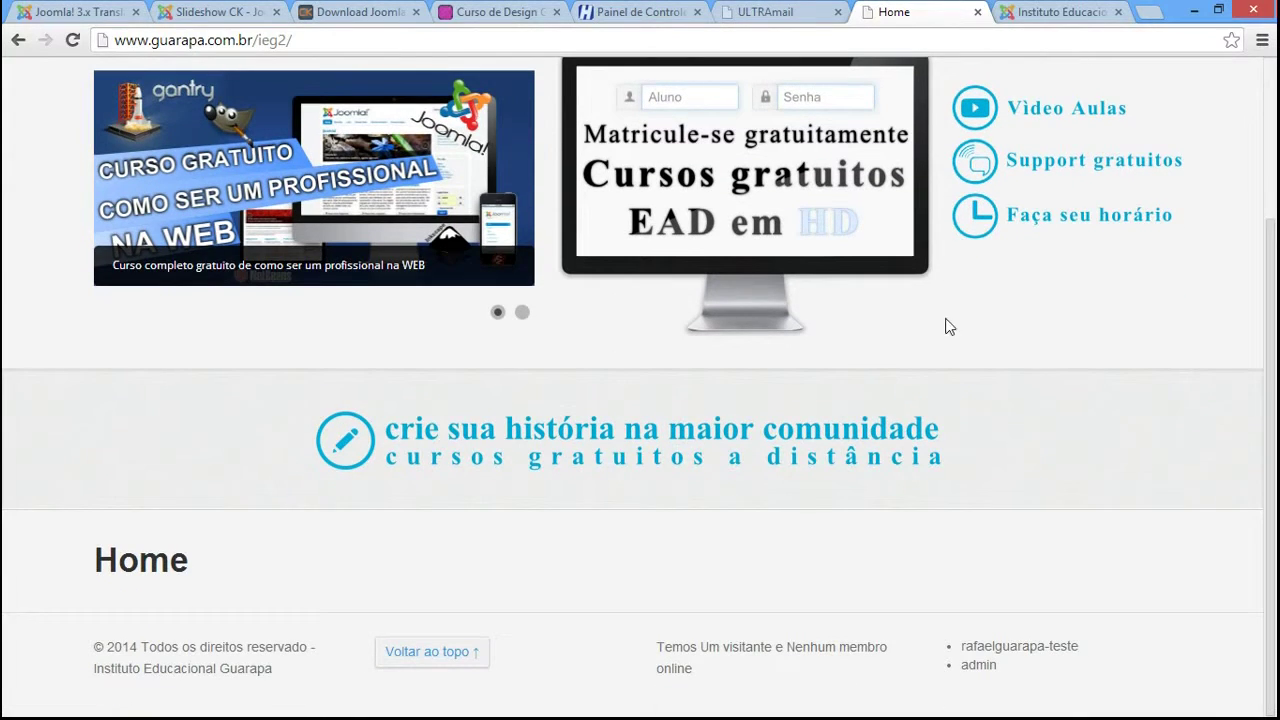